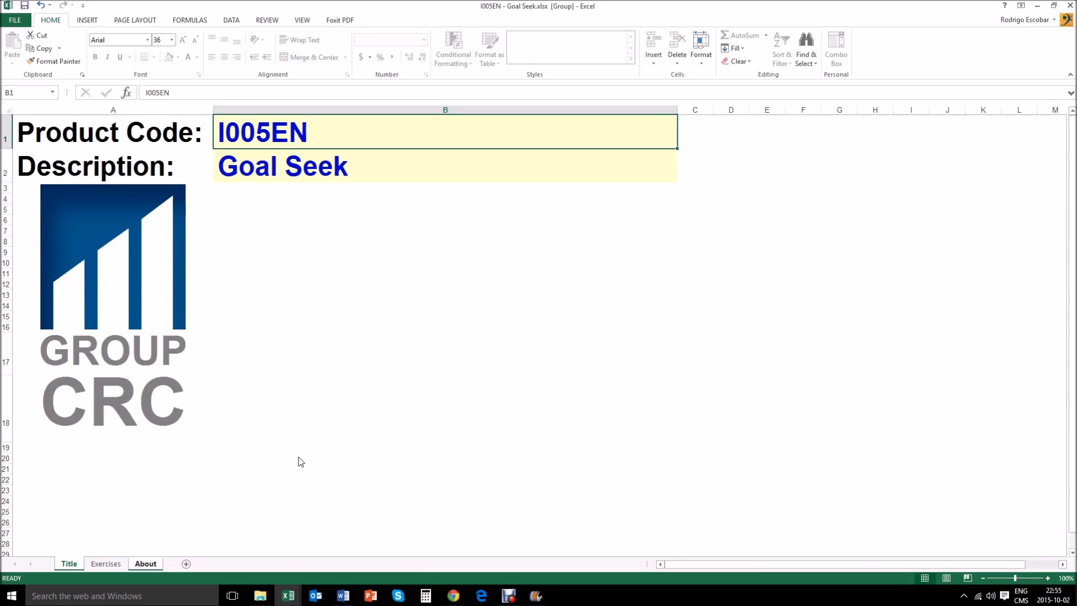
- Open the Exercises sheet and go to Scenario 1's Quantity Sold cell
{"action": "left_click", "coordinate": [112, 563]}
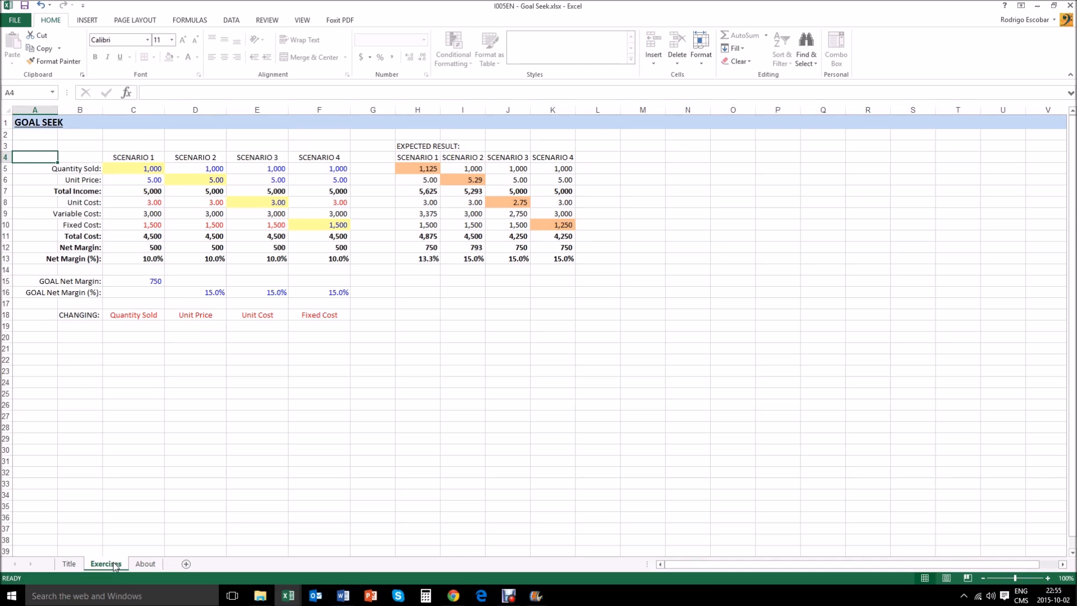
{"action": "key", "text": "Down"}
{"action": "key", "text": "Right"}
{"action": "key", "text": "Right"}
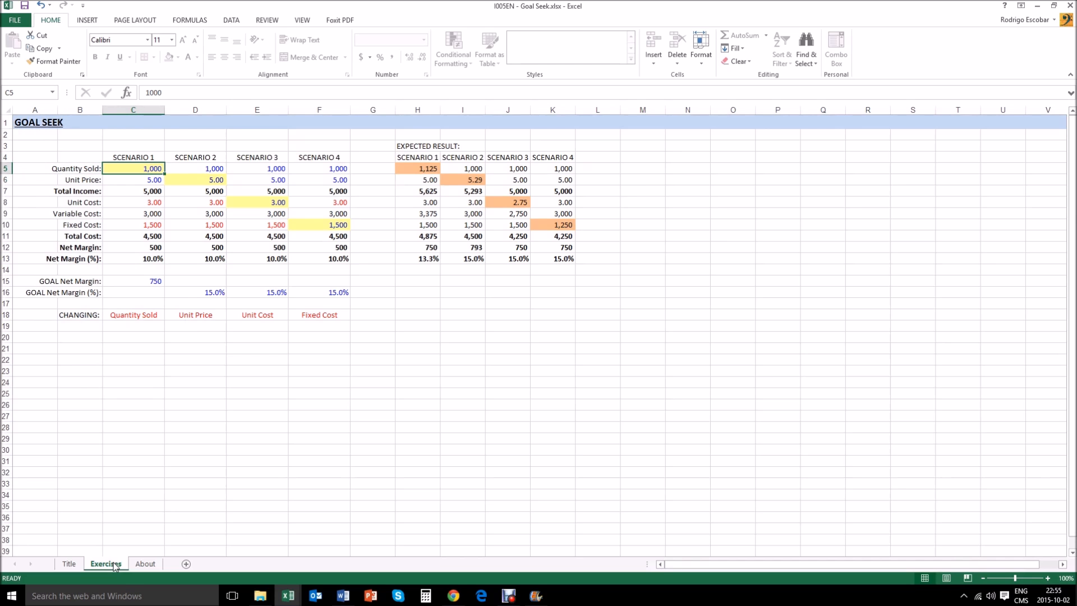
- Examine Scenario 1's values and formulas row by row, from Unit Price down to Net Margin (%)
{"action": "key", "text": "Down"}
{"action": "key", "text": "Down"}
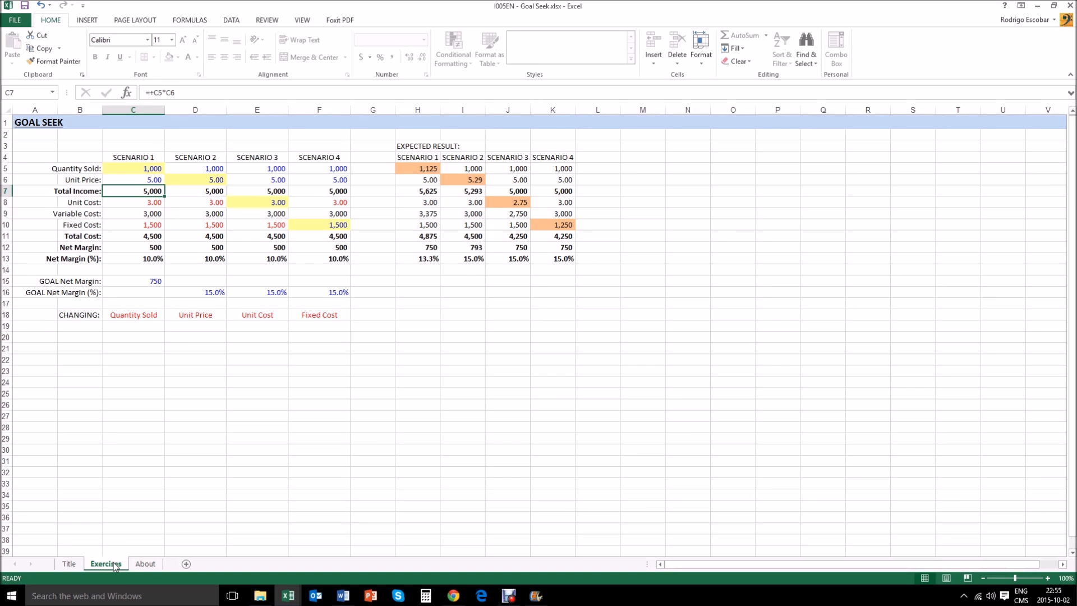
{"action": "key", "text": "Down"}
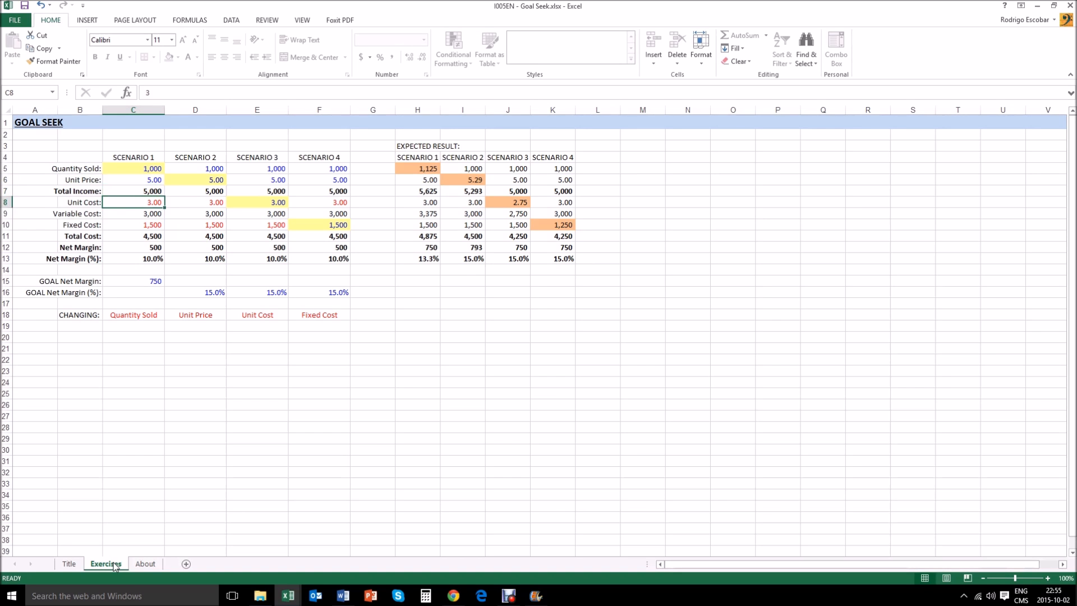
{"action": "key", "text": "Down"}
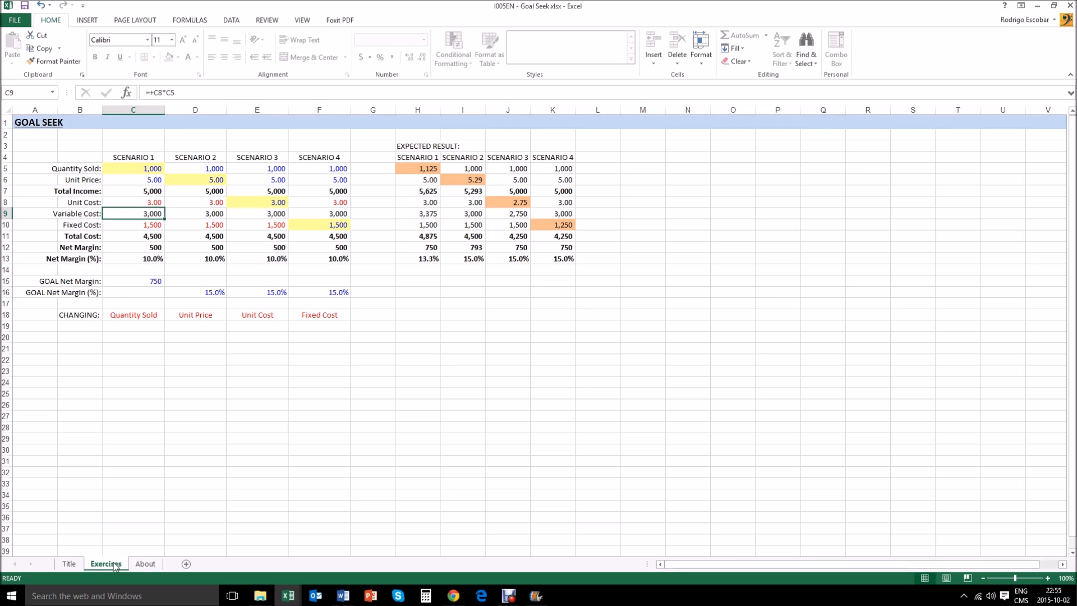
{"action": "key", "text": "F2"}
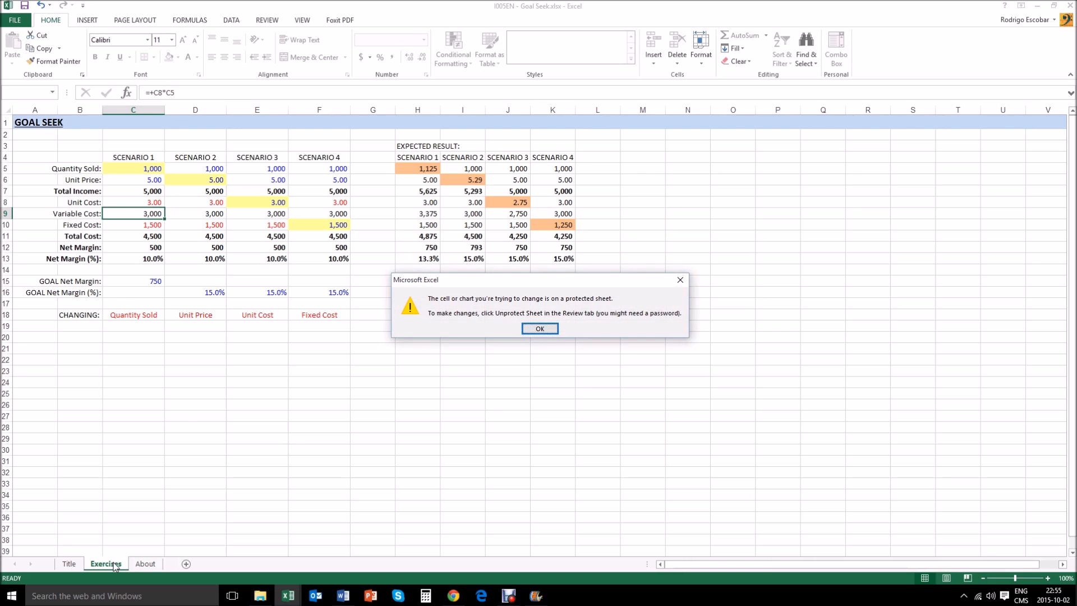
{"action": "left_click", "coordinate": [541, 330]}
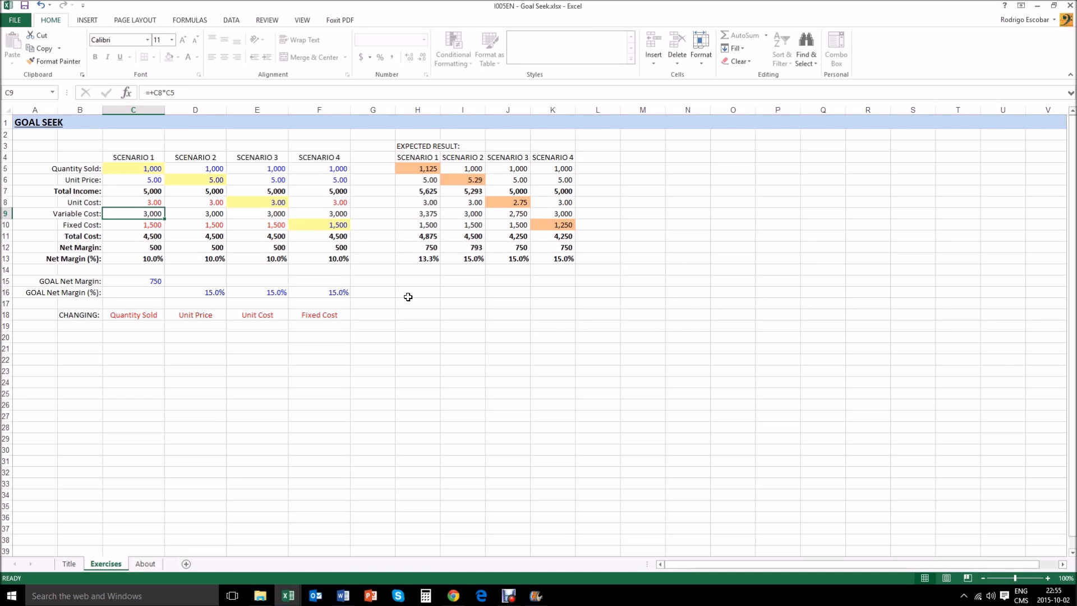
{"action": "key", "text": "Down"}
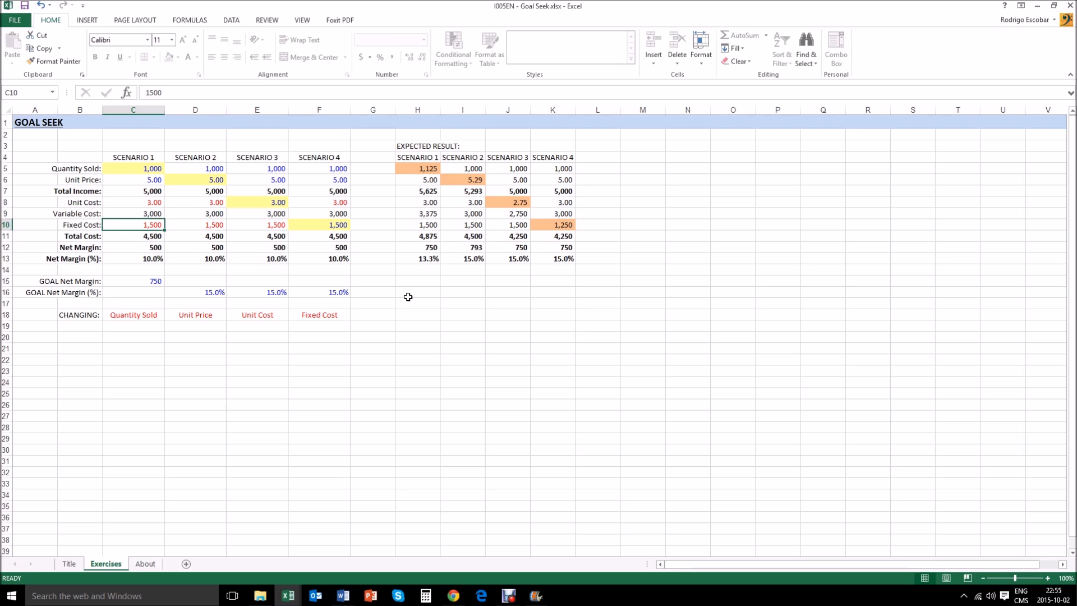
{"action": "key", "text": "Up"}
{"action": "key", "text": "Down"}
{"action": "key", "text": "Down"}
{"action": "key", "text": "Down"}
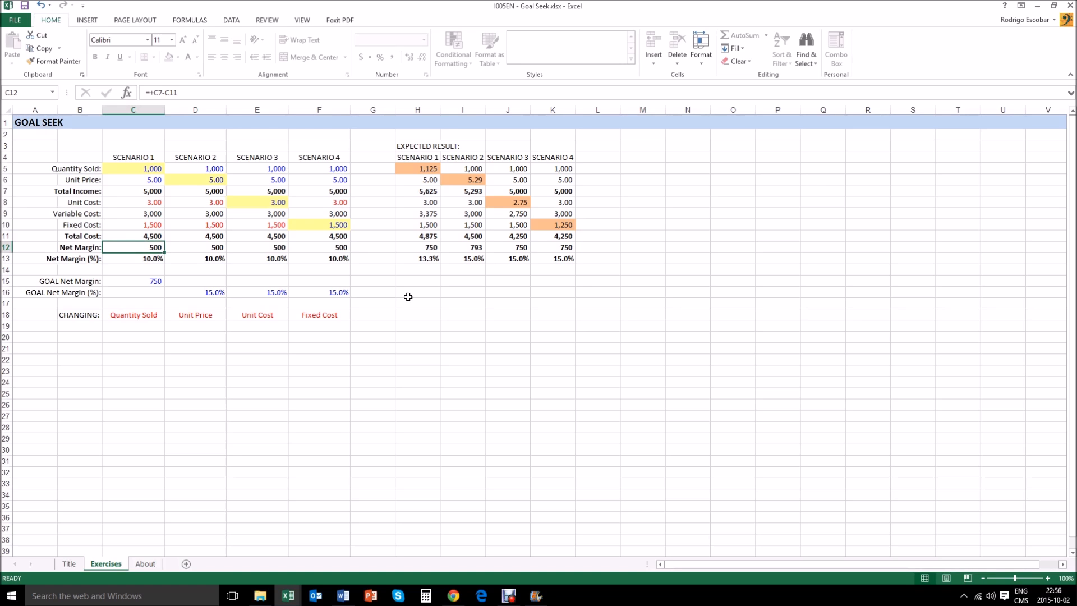
{"action": "key", "text": "Down"}
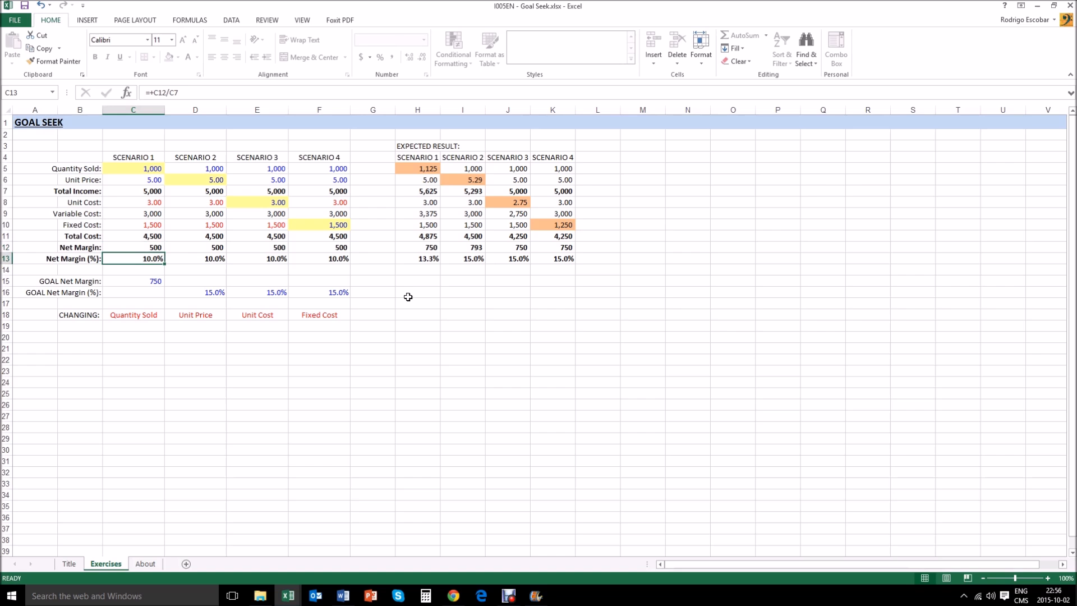
- Review Scenario 1's Net Margin and Net Margin (%) formulas and return to the scenario's heading
{"action": "key", "text": "Up"}
{"action": "key", "text": "Up"}
{"action": "key", "text": "Up"}
{"action": "key", "text": "Up"}
{"action": "key", "text": "Up"}
{"action": "key", "text": "Up"}
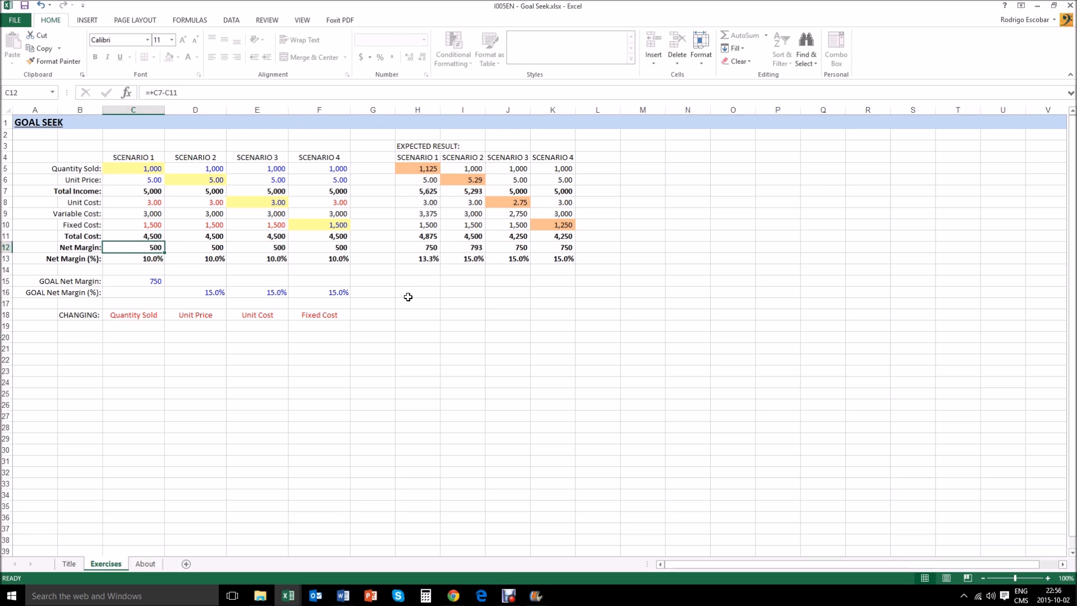
{"action": "key", "text": "Down"}
{"action": "key", "text": "Down"}
{"action": "key", "text": "Down"}
{"action": "key", "text": "Down"}
{"action": "key", "text": "Down"}
{"action": "key", "text": "Down"}
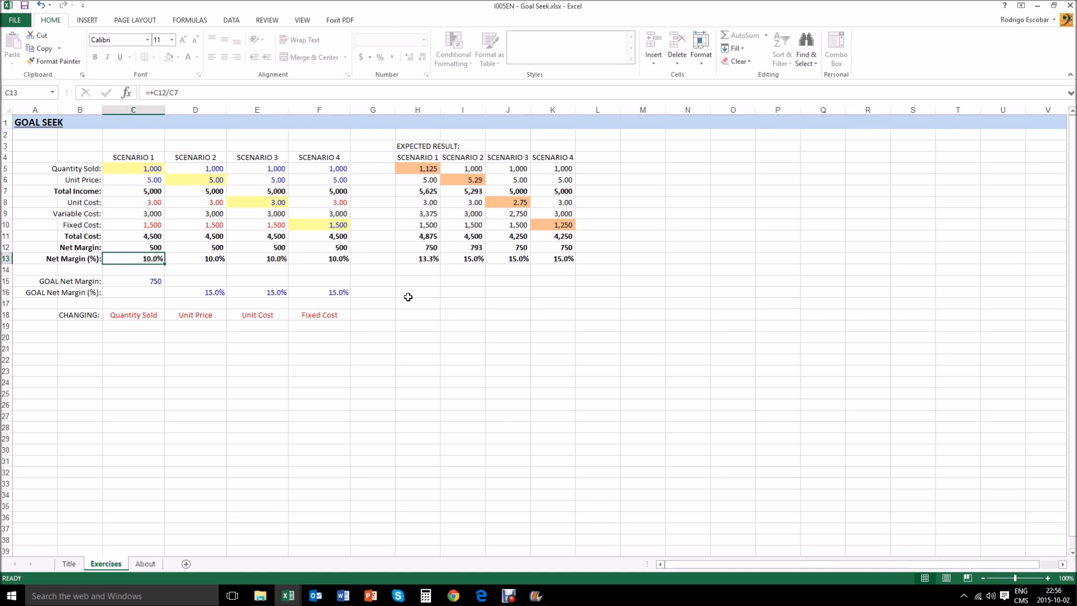
{"action": "key", "text": "Up"}
{"action": "key", "text": "Up"}
{"action": "key", "text": "Up"}
{"action": "key", "text": "Up"}
{"action": "key", "text": "Up"}
{"action": "key", "text": "Up"}
{"action": "key", "text": "Up"}
{"action": "key", "text": "Up"}
{"action": "key", "text": "Up"}
{"action": "key", "text": "Down"}
{"action": "key", "text": "Down"}
{"action": "key", "text": "Down"}
{"action": "key", "text": "Down"}
{"action": "key", "text": "Down"}
{"action": "key", "text": "Down"}
{"action": "key", "text": "Down"}
{"action": "key", "text": "Down"}
{"action": "key", "text": "Up"}
{"action": "key", "text": "Up"}
{"action": "key", "text": "Up"}
{"action": "key", "text": "Up"}
{"action": "key", "text": "Up"}
{"action": "key", "text": "Up"}
{"action": "key", "text": "Up"}
{"action": "key", "text": "Up"}
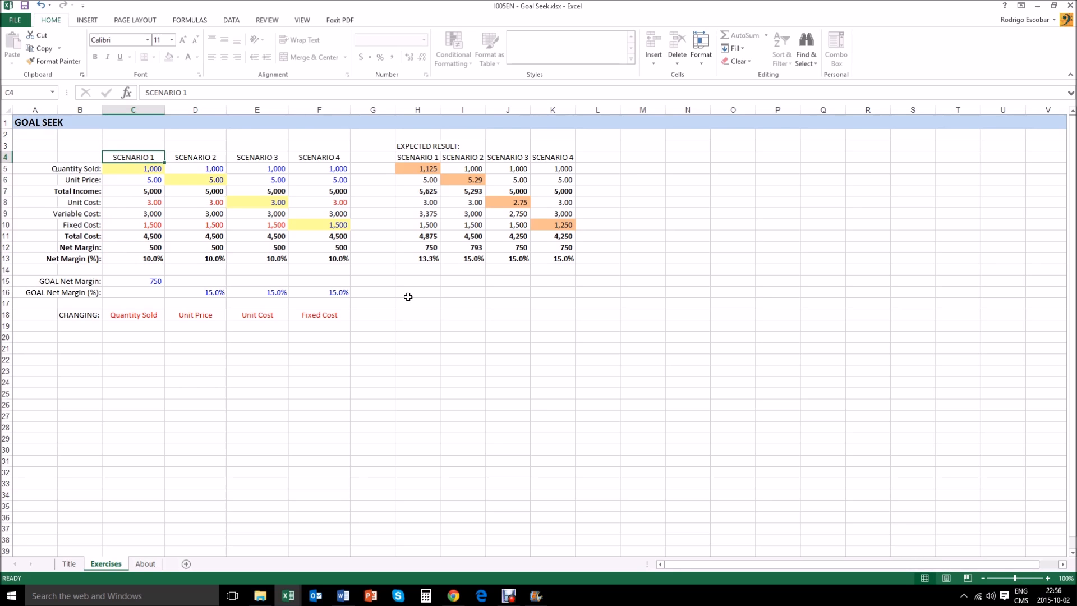
- Look across the headings and columns of Scenarios 1 to 4 to compare their inputs
{"action": "key", "text": "Right"}
{"action": "key", "text": "Right"}
{"action": "key", "text": "Right"}
{"action": "key", "text": "Left"}
{"action": "key", "text": "Left"}
{"action": "key", "text": "Left"}
{"action": "key", "text": "Left"}
{"action": "key", "text": "Down"}
{"action": "key", "text": "Right"}
{"action": "key", "text": "Right"}
- Examine Scenario 1's changing variable and goal net margin against its Net Margin formula
{"action": "key", "text": "Down"}
{"action": "key", "text": "Down"}
{"action": "key", "text": "Down"}
{"action": "key", "text": "Down"}
{"action": "key", "text": "Down"}
{"action": "key", "text": "Down"}
{"action": "key", "text": "Down"}
{"action": "key", "text": "Down"}
{"action": "key", "text": "Down"}
{"action": "key", "text": "Down"}
{"action": "key", "text": "Down"}
{"action": "key", "text": "Down"}
{"action": "key", "text": "Down"}
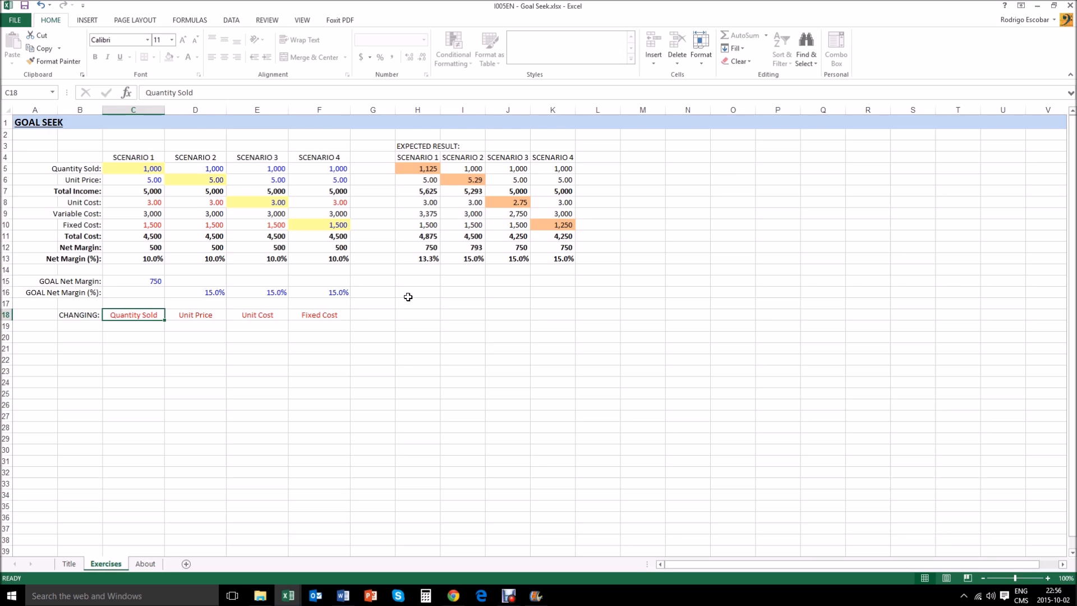
{"action": "key", "text": "Up"}
{"action": "key", "text": "Up"}
{"action": "key", "text": "Up"}
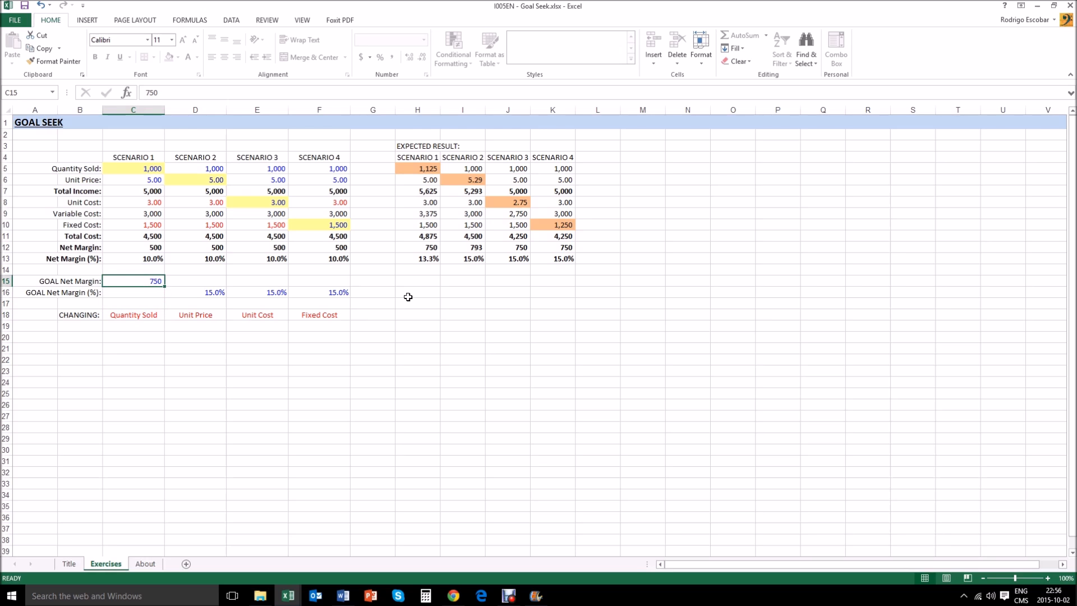
{"action": "key", "text": "Up"}
{"action": "key", "text": "Up"}
{"action": "key", "text": "Up"}
{"action": "key", "text": "Up"}
{"action": "key", "text": "Down"}
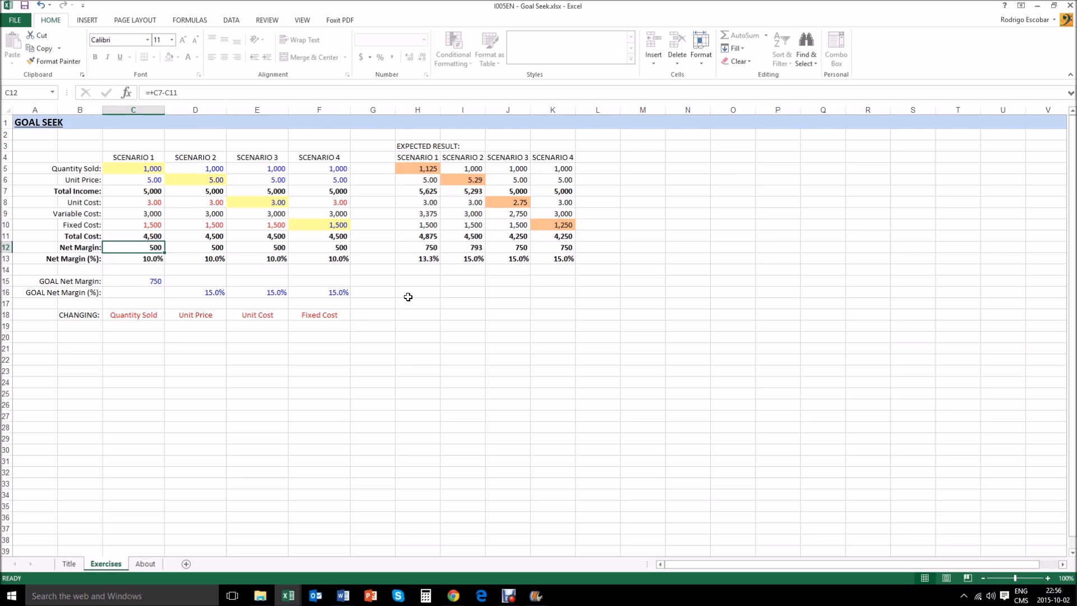
- Set Scenario 1's Quantity Sold to 800 and check its Net Margin and Net Margin (%)
{"action": "key", "text": "Up"}
{"action": "key", "text": "Up"}
{"action": "key", "text": "Up"}
{"action": "key", "text": "Up"}
{"action": "key", "text": "Up"}
{"action": "key", "text": "Up"}
{"action": "key", "text": "Up"}
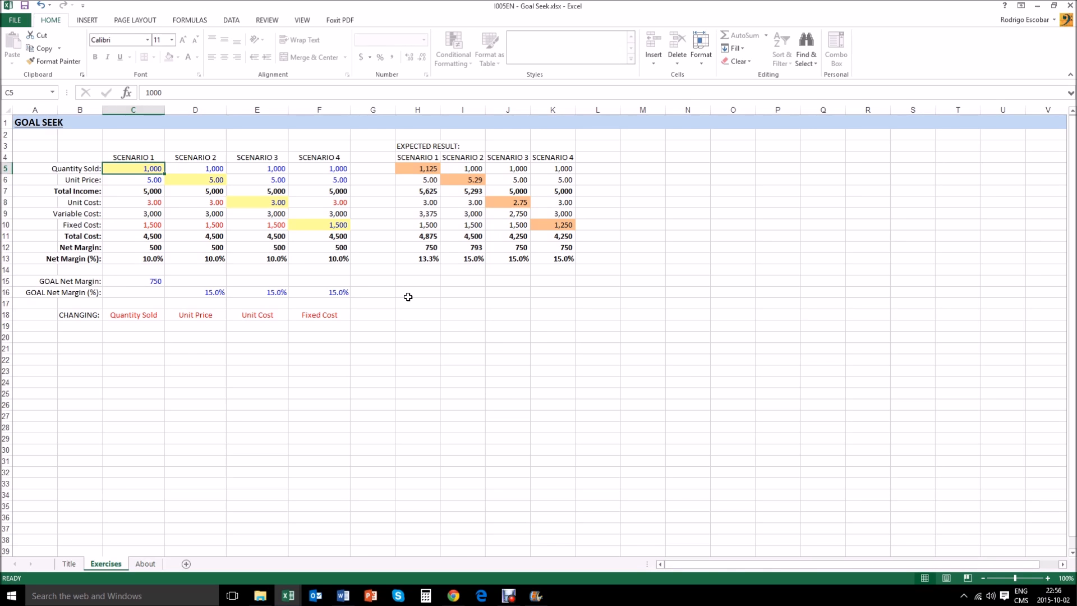
{"action": "type", "text": "800"}
{"action": "key", "text": "Return"}
{"action": "key", "text": "Down"}
{"action": "key", "text": "Down"}
{"action": "key", "text": "Down"}
{"action": "key", "text": "Down"}
{"action": "key", "text": "Down"}
{"action": "key", "text": "Down"}
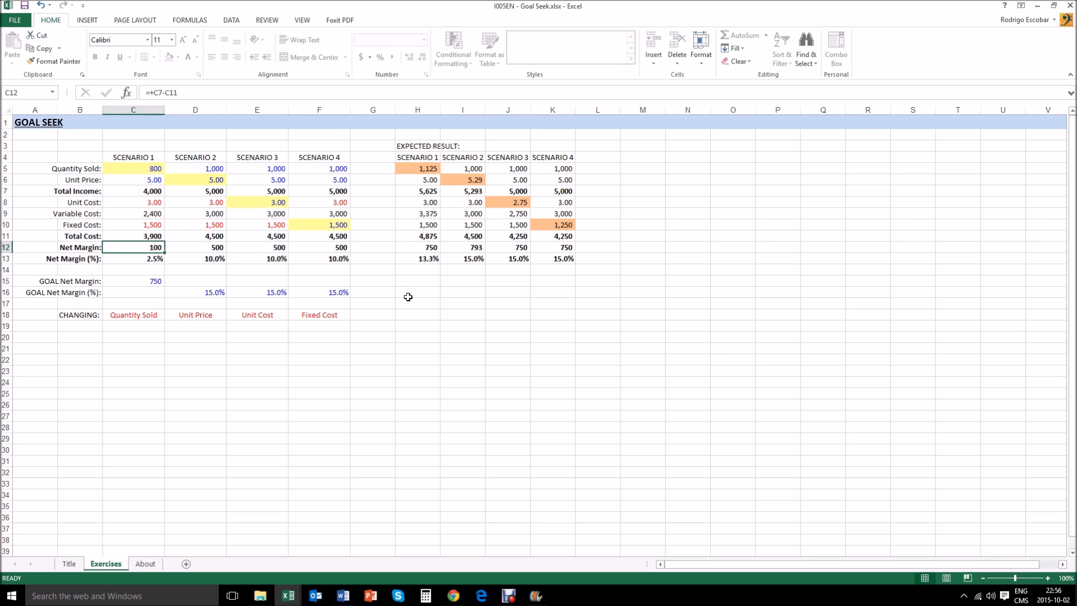
{"action": "key", "text": "Down"}
{"action": "key", "text": "Down"}
{"action": "key", "text": "Down"}
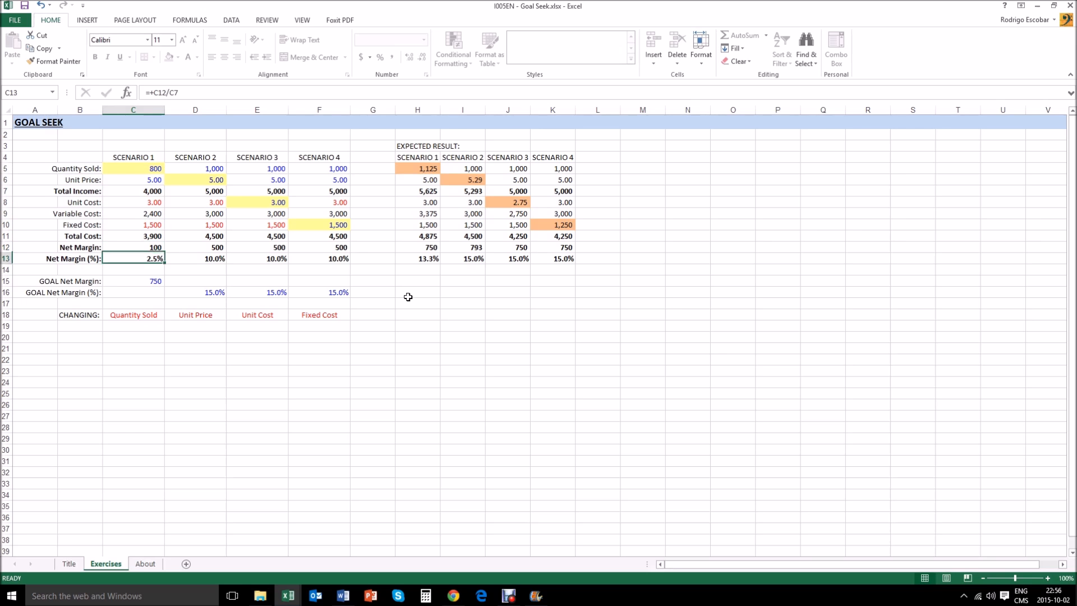
- Set Scenario 1's Quantity Sold to 1800 and check the resulting margins
{"action": "key", "text": "Up"}
{"action": "key", "text": "Up"}
{"action": "key", "text": "Up"}
{"action": "key", "text": "Up"}
{"action": "key", "text": "Up"}
{"action": "key", "text": "Up"}
{"action": "key", "text": "Up"}
{"action": "key", "text": "Up"}
{"action": "key", "text": "Up"}
{"action": "key", "text": "Up"}
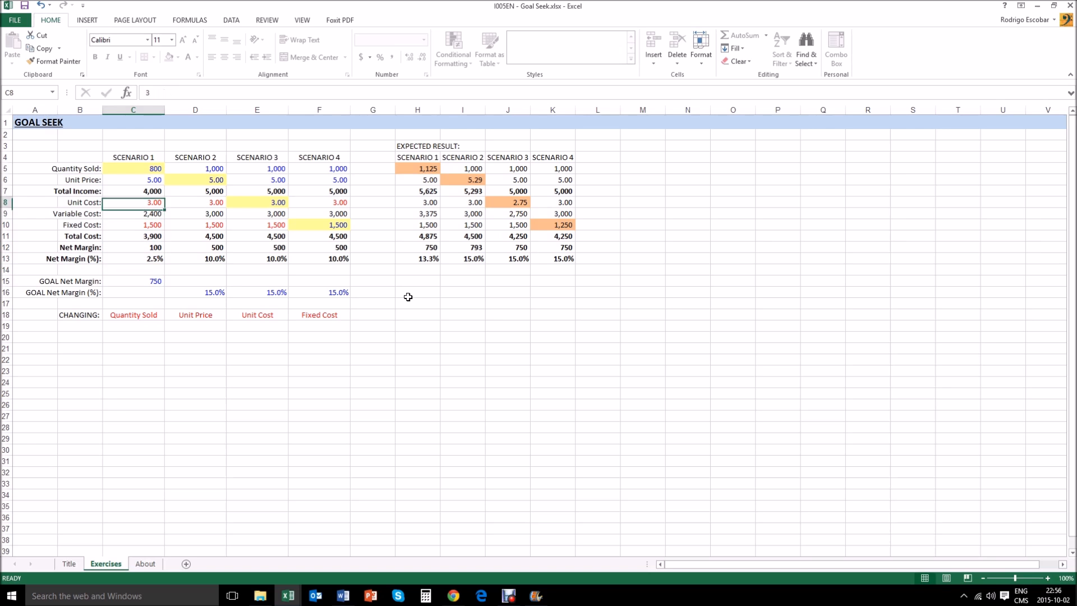
{"action": "type", "text": "1,"}
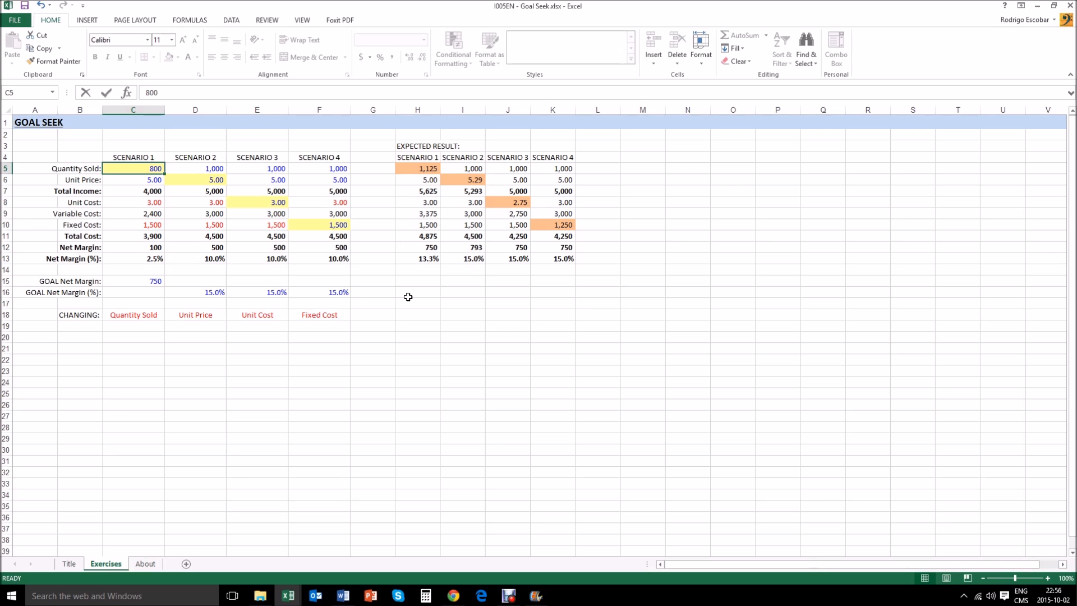
{"action": "type", "text": "800"}
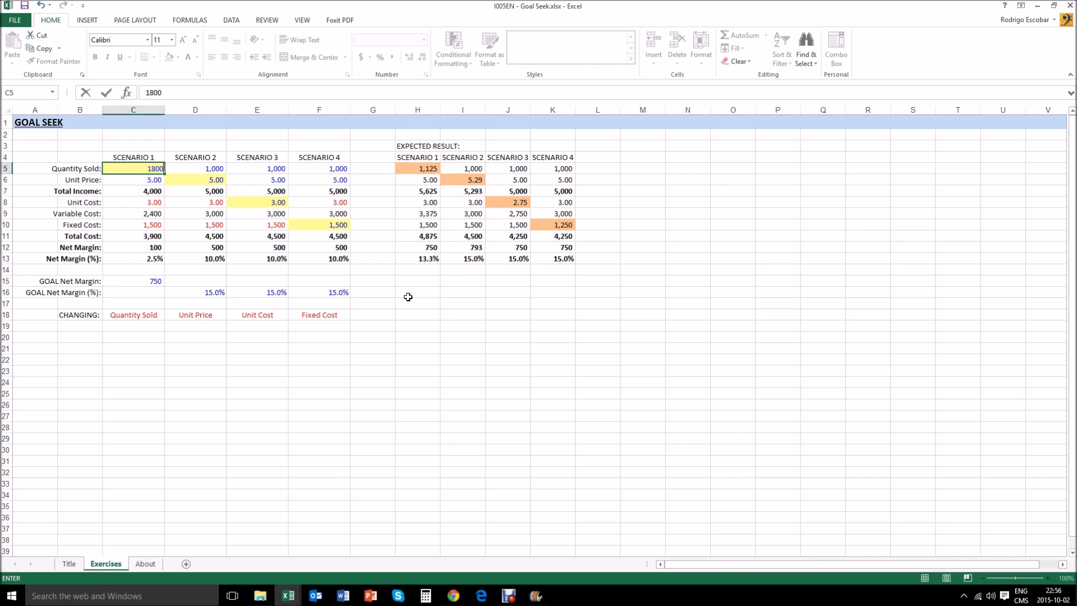
{"action": "key", "text": "Return"}
{"action": "key", "text": "Down"}
{"action": "key", "text": "Down"}
{"action": "key", "text": "Down"}
{"action": "key", "text": "Down"}
{"action": "key", "text": "Down"}
{"action": "key", "text": "Down"}
{"action": "key", "text": "Down"}
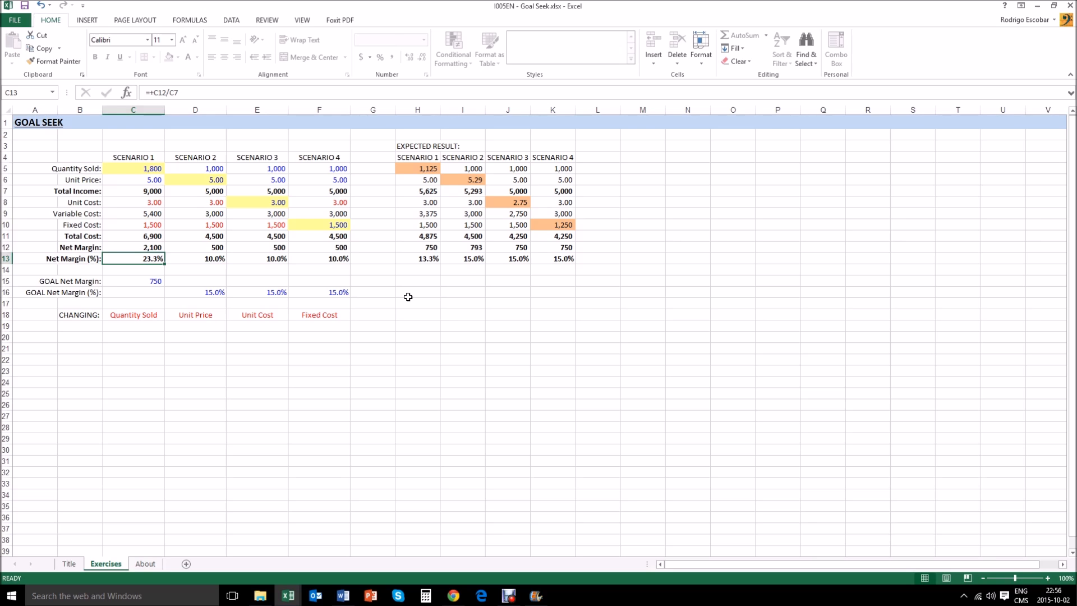
- Set Scenario 1's Quantity Sold to 1500 and check the recalculated figures
{"action": "key", "text": "Up"}
{"action": "key", "text": "Up"}
{"action": "key", "text": "Up"}
{"action": "key", "text": "Up"}
{"action": "key", "text": "Up"}
{"action": "key", "text": "Up"}
{"action": "key", "text": "Up"}
{"action": "key", "text": "Up"}
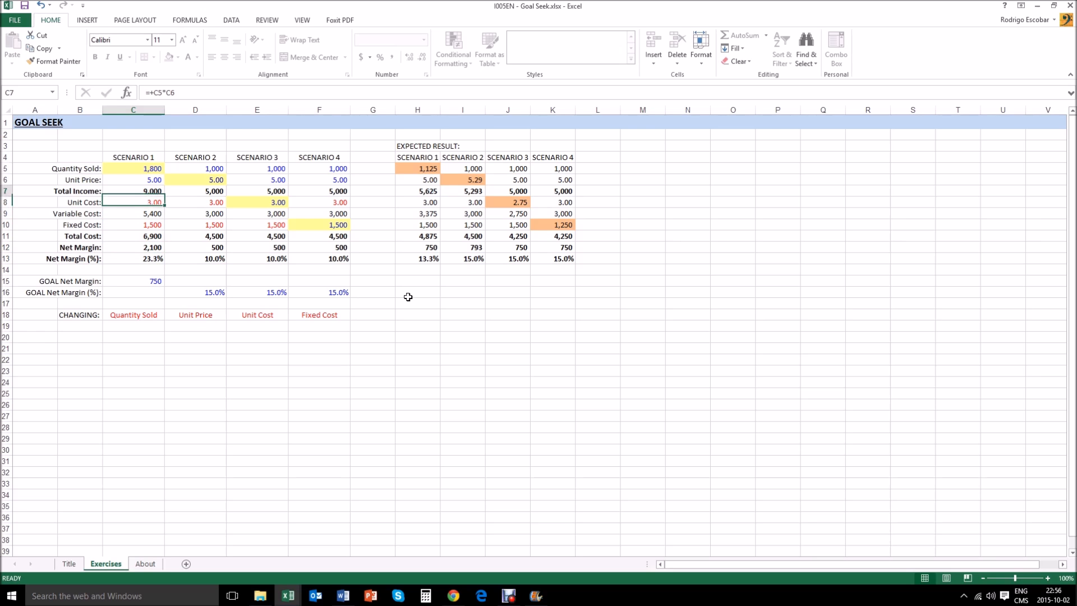
{"action": "type", "text": "1500"}
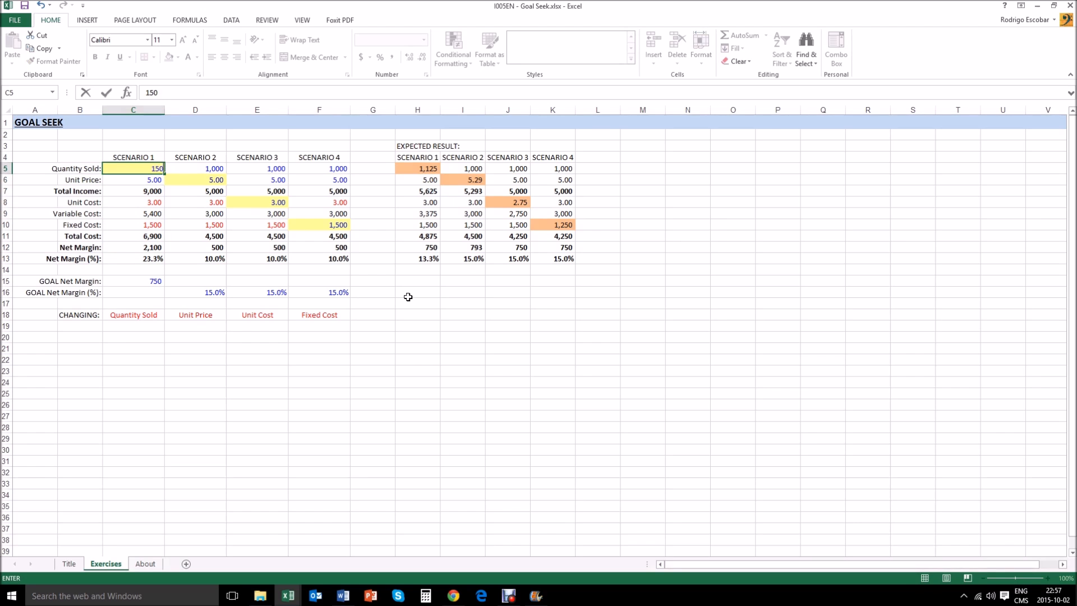
{"action": "key", "text": "Return"}
{"action": "key", "text": "Up"}
{"action": "key", "text": "Down"}
{"action": "key", "text": "Down"}
{"action": "key", "text": "Down"}
{"action": "key", "text": "Down"}
{"action": "key", "text": "Down"}
{"action": "key", "text": "Down"}
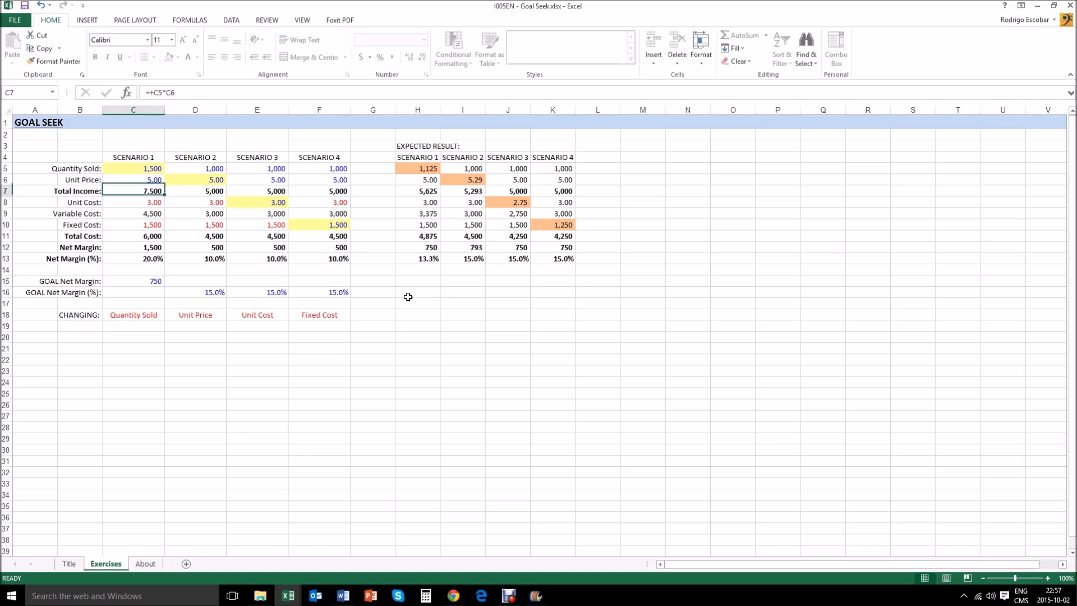
- Set Scenario 1's Quantity Sold to 750
{"action": "key", "text": "Up"}
{"action": "key", "text": "Up"}
{"action": "key", "text": "Up"}
{"action": "key", "text": "Up"}
{"action": "key", "text": "Up"}
{"action": "key", "text": "Up"}
{"action": "key", "text": "Up"}
{"action": "key", "text": "Down"}
{"action": "type", "text": "750"}
{"action": "key", "text": "Return"}
{"action": "key", "text": "Down"}
{"action": "key", "text": "Up"}
{"action": "key", "text": "Up"}
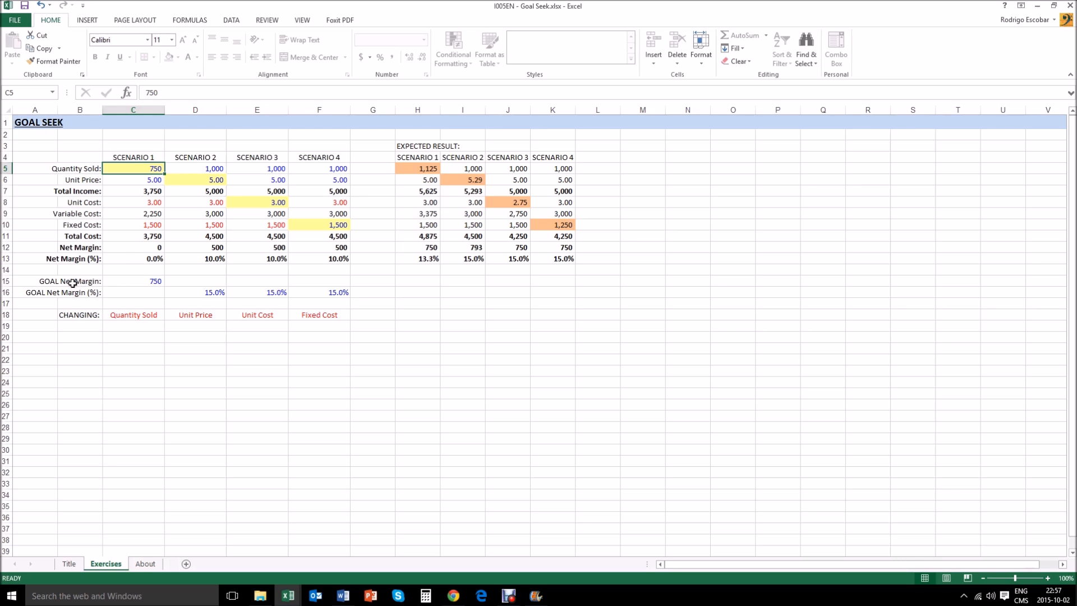
- Check Scenario 1's goal net margin and start Goal Seek on its Net Margin cell C12
{"action": "left_click", "coordinate": [135, 280]}
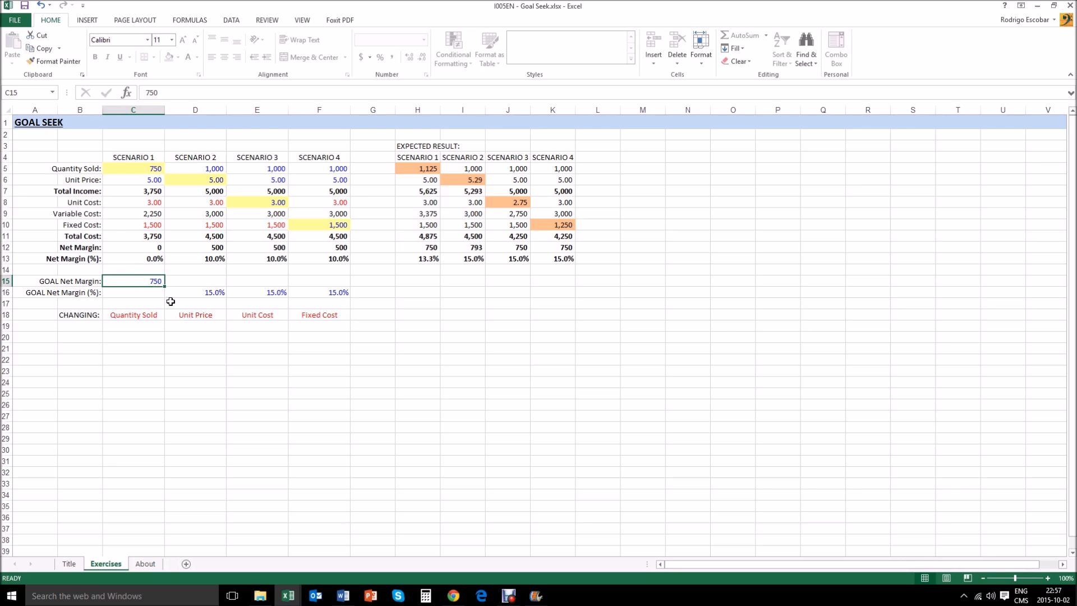
{"action": "left_click", "coordinate": [135, 248]}
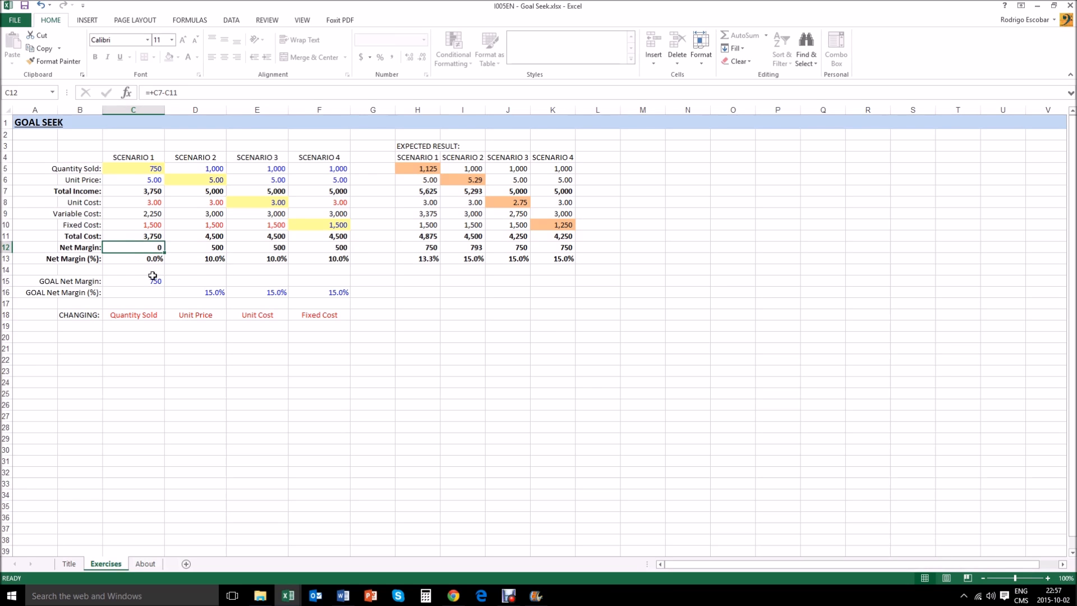
{"action": "left_click", "coordinate": [238, 22]}
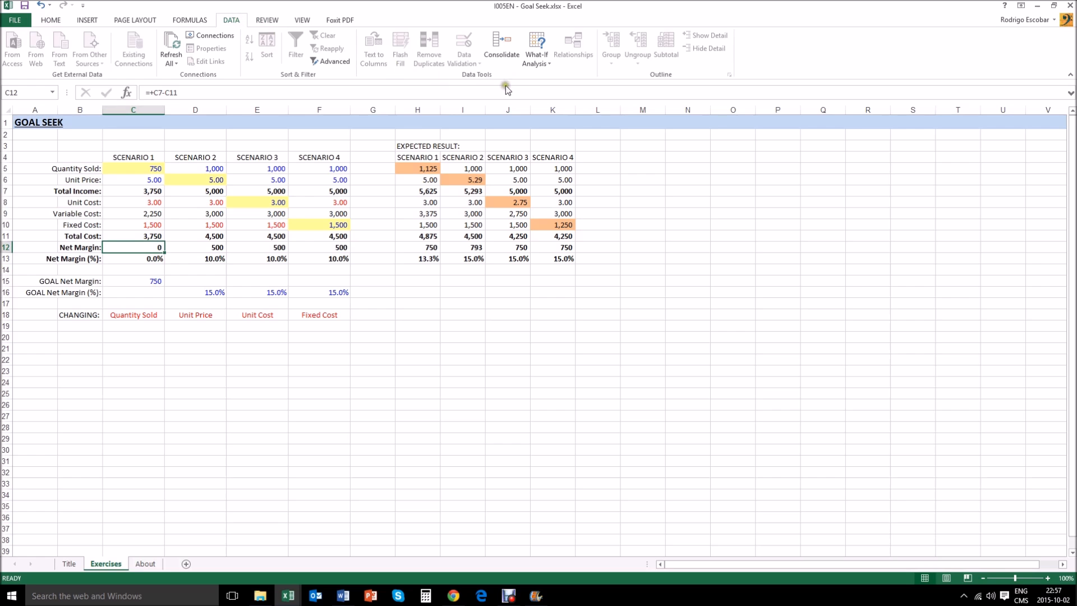
{"action": "left_click", "coordinate": [537, 63]}
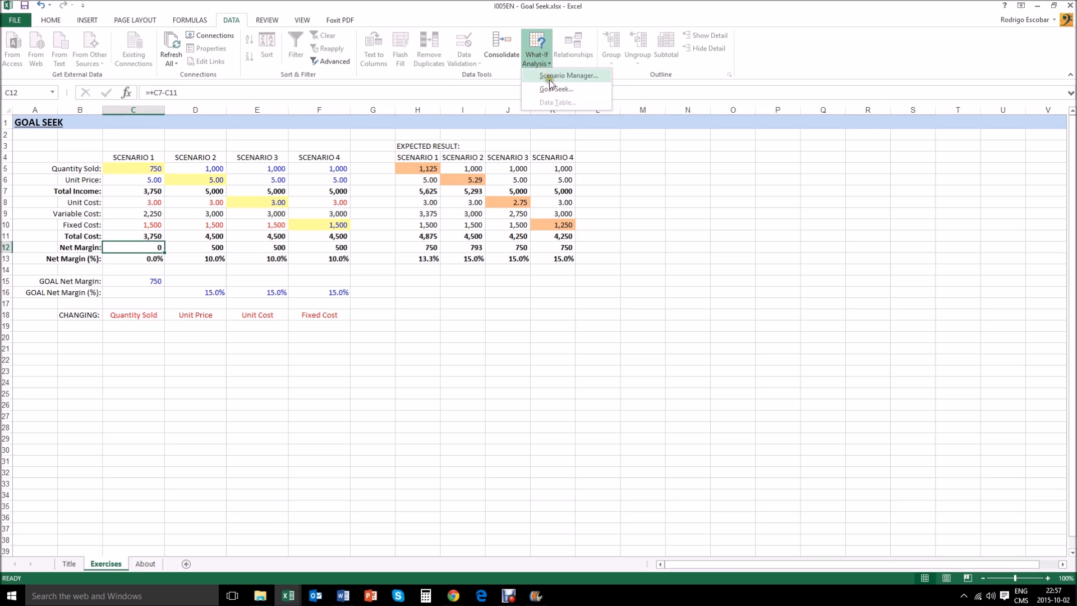
{"action": "left_click", "coordinate": [554, 89]}
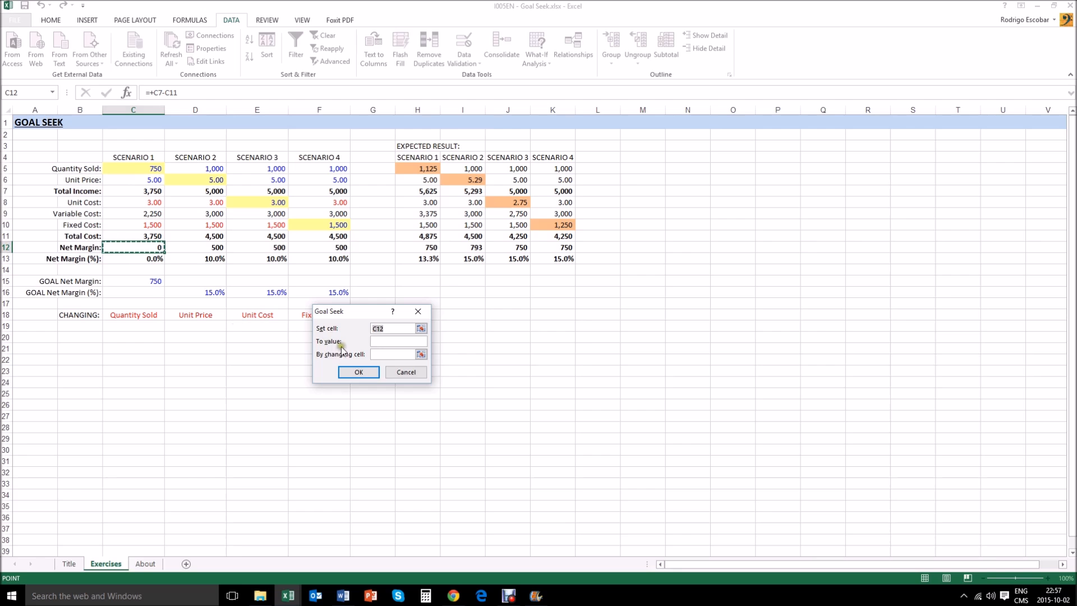
- Goal Seek Scenario 1's Net Margin in C12 to 750 by changing Quantity Sold in C5, and keep the solution
{"action": "left_click", "coordinate": [364, 343]}
{"action": "type", "text": "750"}
{"action": "left_click", "coordinate": [391, 356]}
{"action": "left_click", "coordinate": [420, 354]}
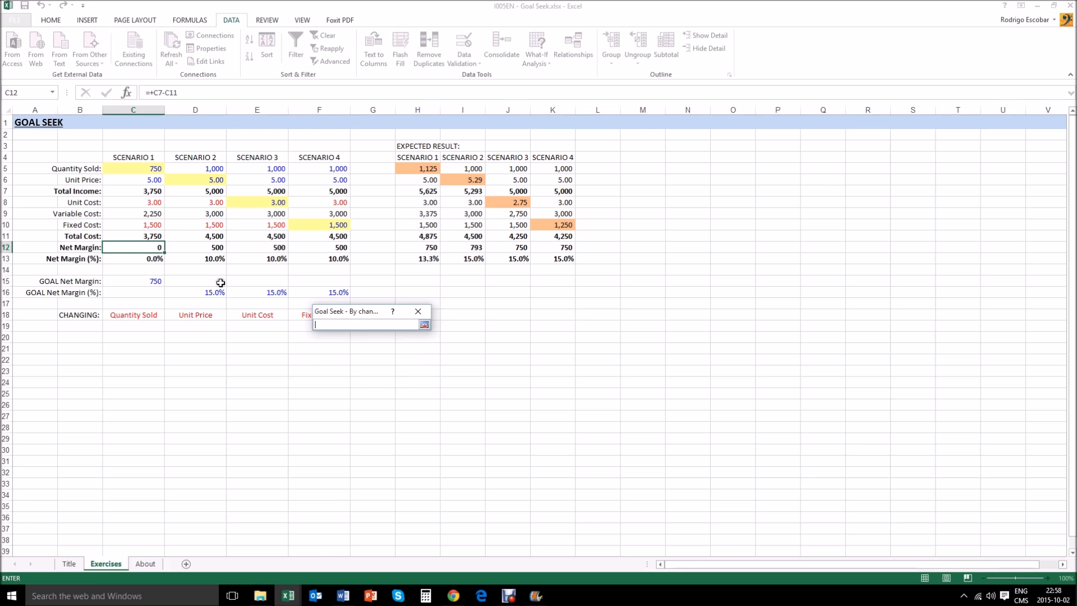
{"action": "left_click", "coordinate": [133, 170]}
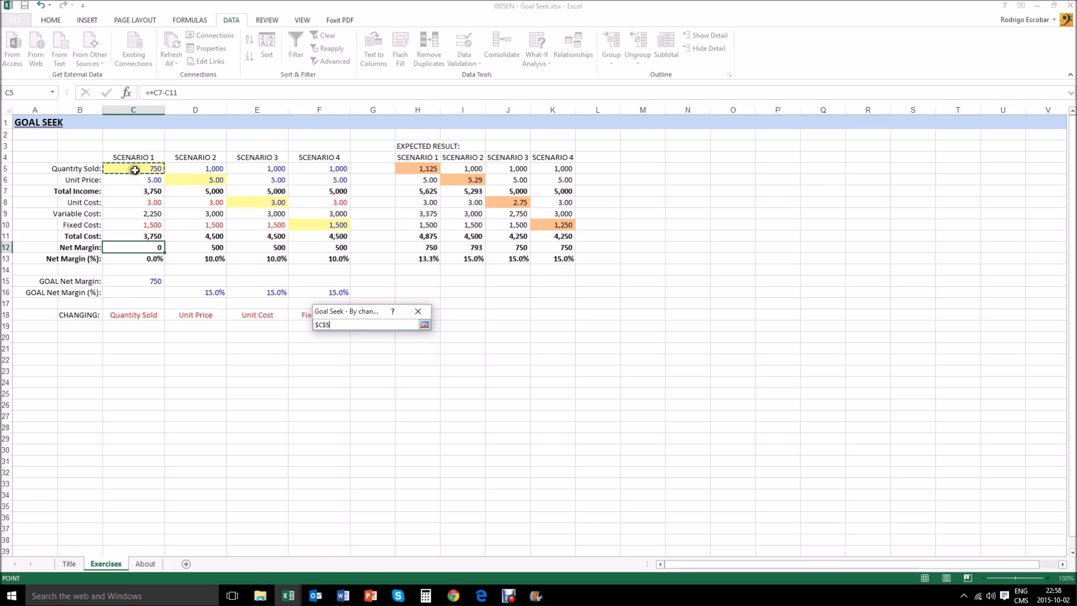
{"action": "key", "text": "Return"}
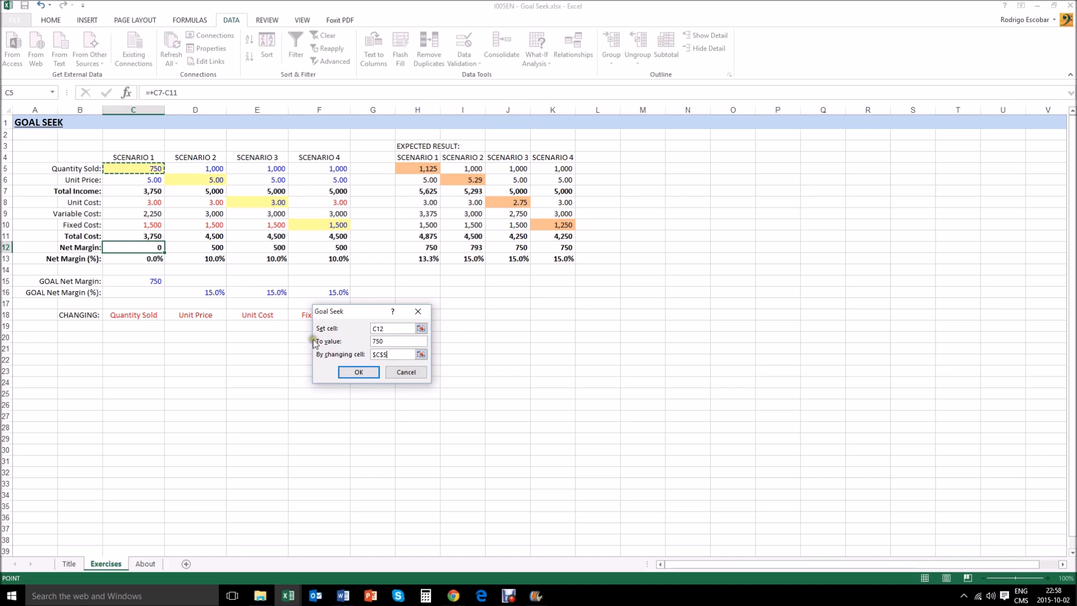
{"action": "left_click", "coordinate": [353, 372]}
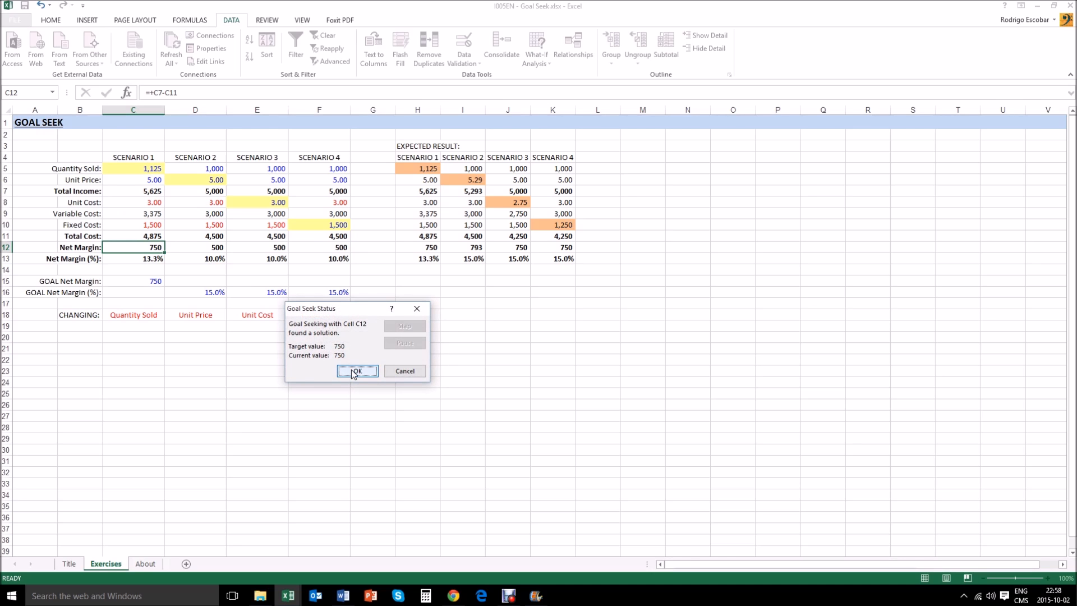
{"action": "left_click", "coordinate": [356, 371]}
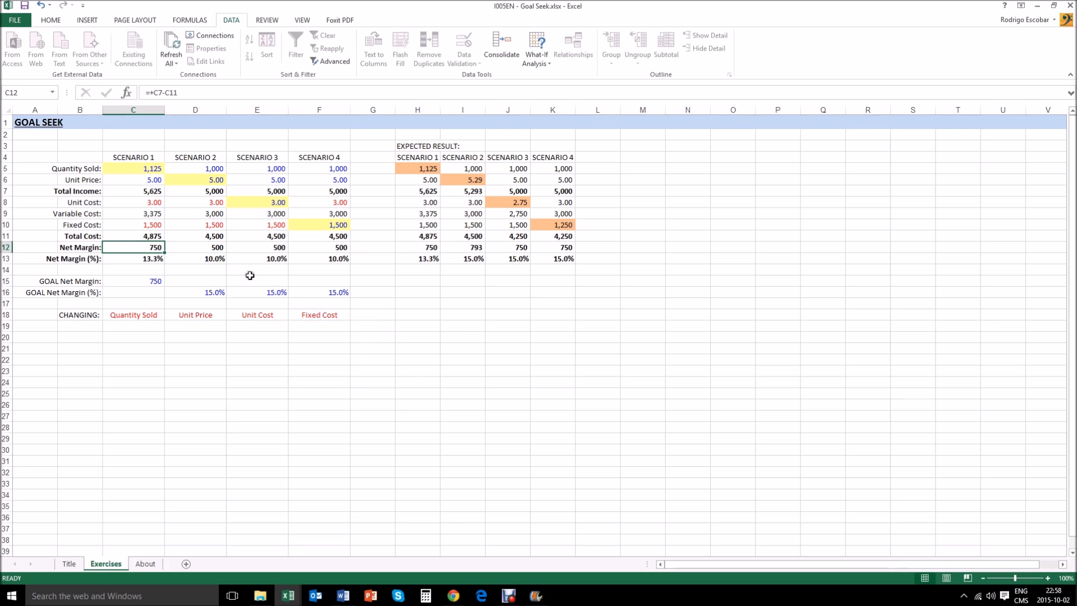
- Check Scenario 1's Quantity Sold and the figures down to its Net Margin
{"action": "left_click", "coordinate": [132, 169]}
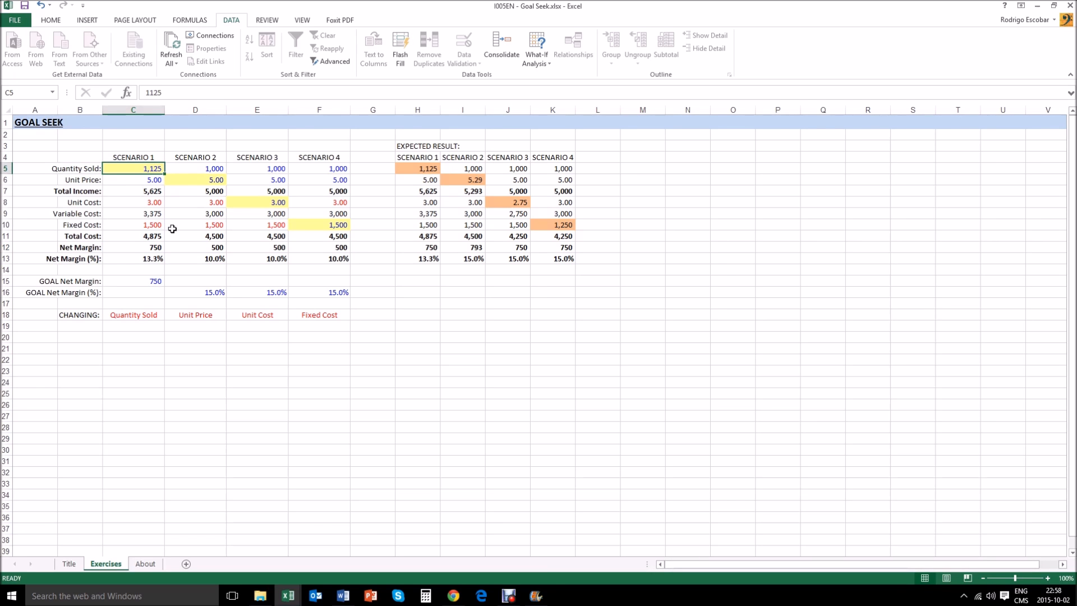
{"action": "key", "text": "Down"}
{"action": "key", "text": "Down"}
{"action": "key", "text": "Down"}
{"action": "key", "text": "Down"}
{"action": "key", "text": "Down"}
{"action": "key", "text": "Down"}
{"action": "key", "text": "Down"}
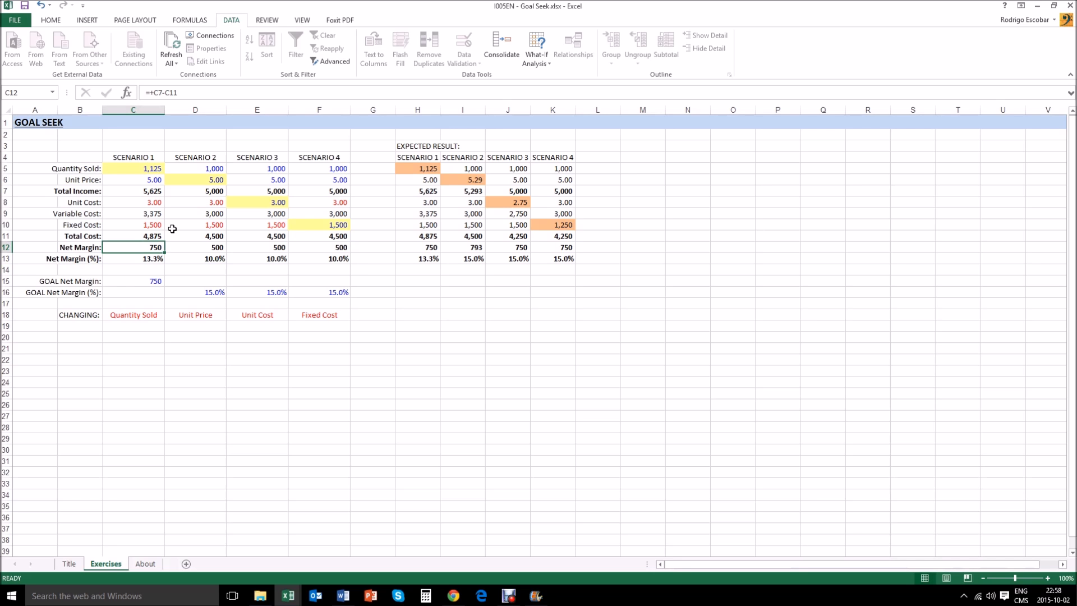
- Review Scenario 2's figures from Quantity Sold down to its goal net margin percentage
{"action": "key", "text": "Right"}
{"action": "key", "text": "Right"}
{"action": "key", "text": "Left"}
{"action": "key", "text": "Up"}
{"action": "key", "text": "Up"}
{"action": "key", "text": "Up"}
{"action": "key", "text": "Up"}
{"action": "key", "text": "Up"}
{"action": "key", "text": "Up"}
{"action": "key", "text": "Up"}
{"action": "key", "text": "Up"}
{"action": "key", "text": "Down"}
{"action": "key", "text": "Down"}
{"action": "key", "text": "Down"}
{"action": "key", "text": "Down"}
{"action": "key", "text": "Down"}
{"action": "key", "text": "Down"}
{"action": "key", "text": "Down"}
{"action": "key", "text": "Down"}
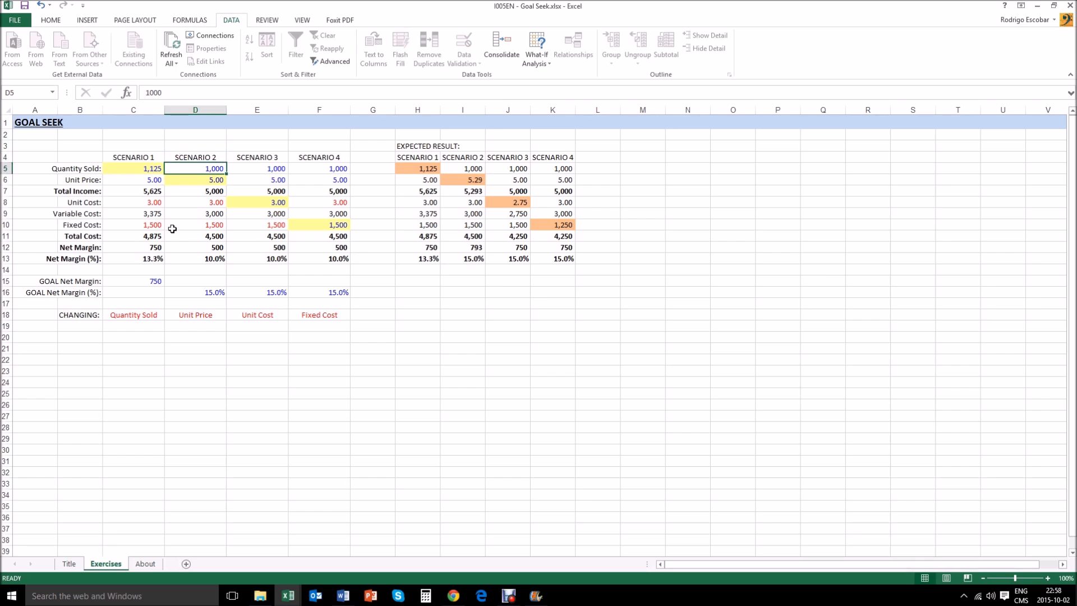
{"action": "key", "text": "Down"}
{"action": "key", "text": "Down"}
{"action": "key", "text": "Down"}
{"action": "key", "text": "Down"}
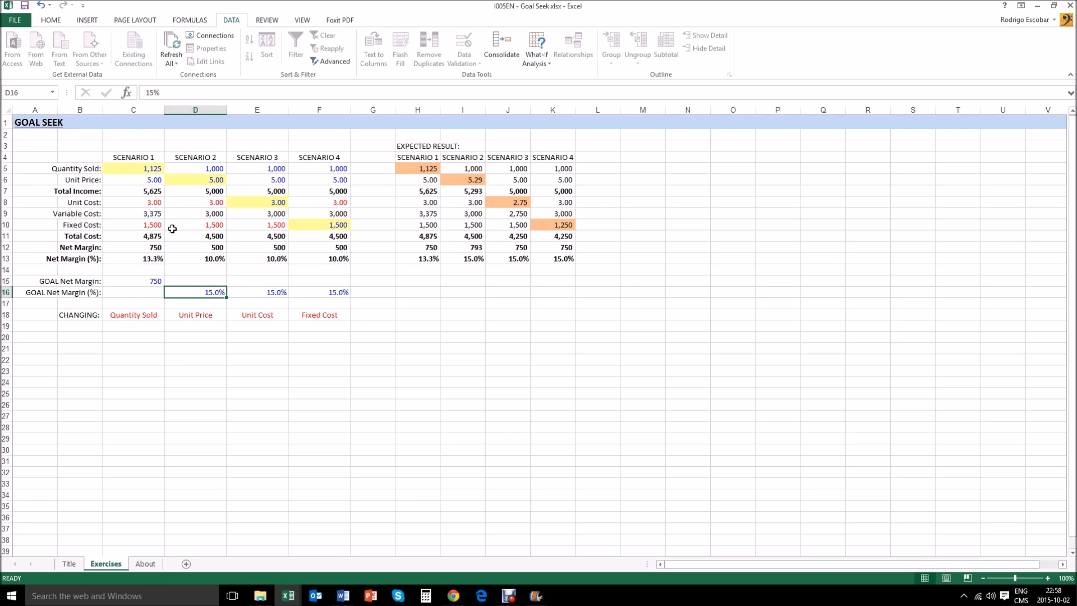
- Compare Scenario 2's Net Margin (%) with its goal and check which variable the exercise changes
{"action": "key", "text": "Up"}
{"action": "key", "text": "Up"}
{"action": "key", "text": "Up"}
{"action": "key", "text": "Up"}
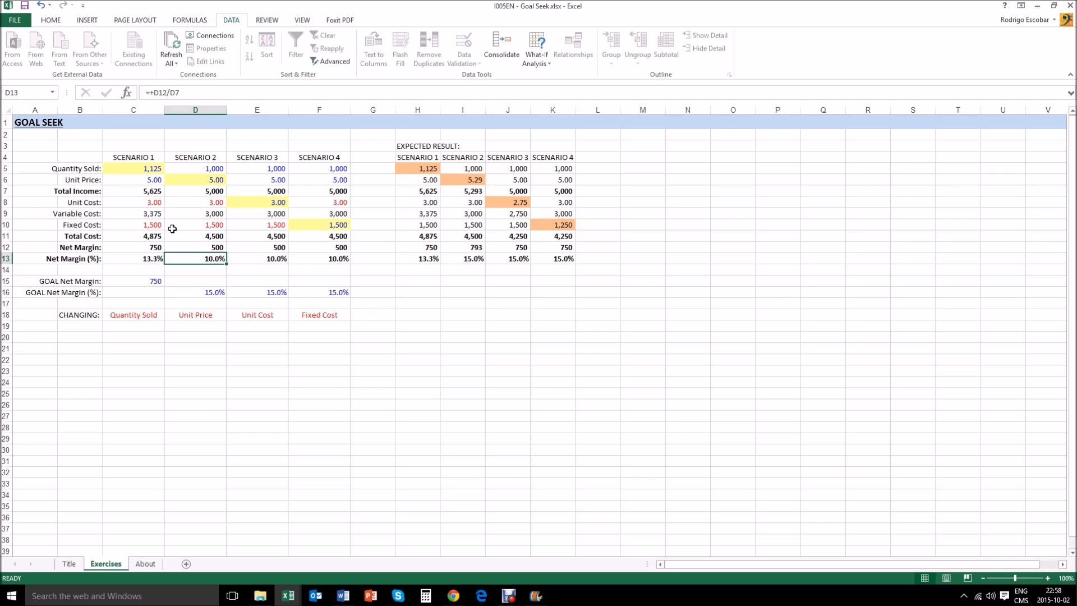
{"action": "key", "text": "Down"}
{"action": "key", "text": "Down"}
{"action": "key", "text": "Down"}
{"action": "key", "text": "Down"}
{"action": "key", "text": "Up"}
{"action": "key", "text": "Up"}
{"action": "key", "text": "Up"}
{"action": "key", "text": "Down"}
{"action": "key", "text": "Down"}
{"action": "key", "text": "Down"}
{"action": "key", "text": "Down"}
{"action": "key", "text": "Down"}
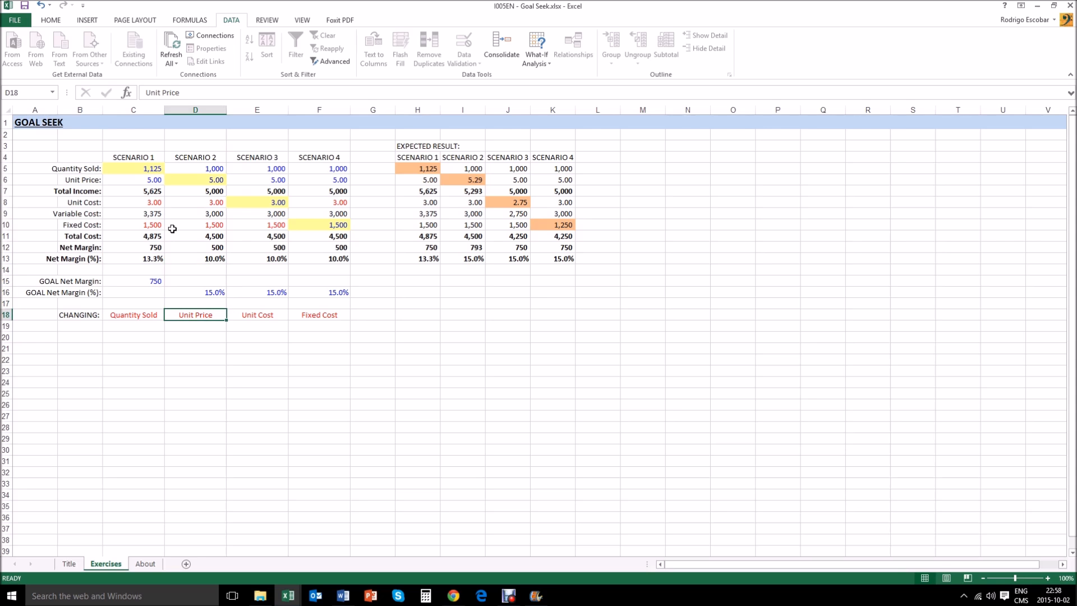
- Set Scenario 2's Unit Price to 6 and check the recalculated margins
{"action": "key", "text": "Up"}
{"action": "key", "text": "Up"}
{"action": "key", "text": "Up"}
{"action": "key", "text": "Up"}
{"action": "key", "text": "Up"}
{"action": "key", "text": "Up"}
{"action": "key", "text": "Up"}
{"action": "key", "text": "Up"}
{"action": "key", "text": "Up"}
{"action": "key", "text": "Up"}
{"action": "key", "text": "Up"}
{"action": "key", "text": "Up"}
{"action": "key", "text": "Up"}
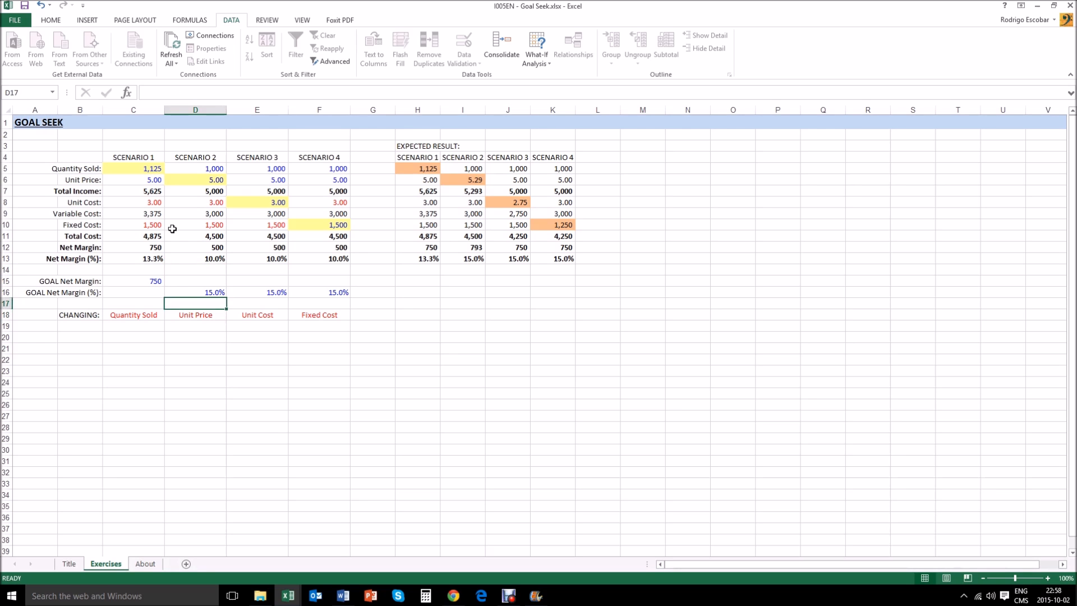
{"action": "key", "text": "Down"}
{"action": "type", "text": "6"}
{"action": "key", "text": "Return"}
{"action": "key", "text": "Up"}
{"action": "key", "text": "Down"}
{"action": "key", "text": "Down"}
{"action": "key", "text": "Down"}
{"action": "key", "text": "Down"}
{"action": "key", "text": "Down"}
{"action": "key", "text": "Down"}
{"action": "key", "text": "Up"}
{"action": "key", "text": "Up"}
{"action": "key", "text": "Up"}
{"action": "key", "text": "Up"}
{"action": "key", "text": "Up"}
{"action": "key", "text": "Up"}
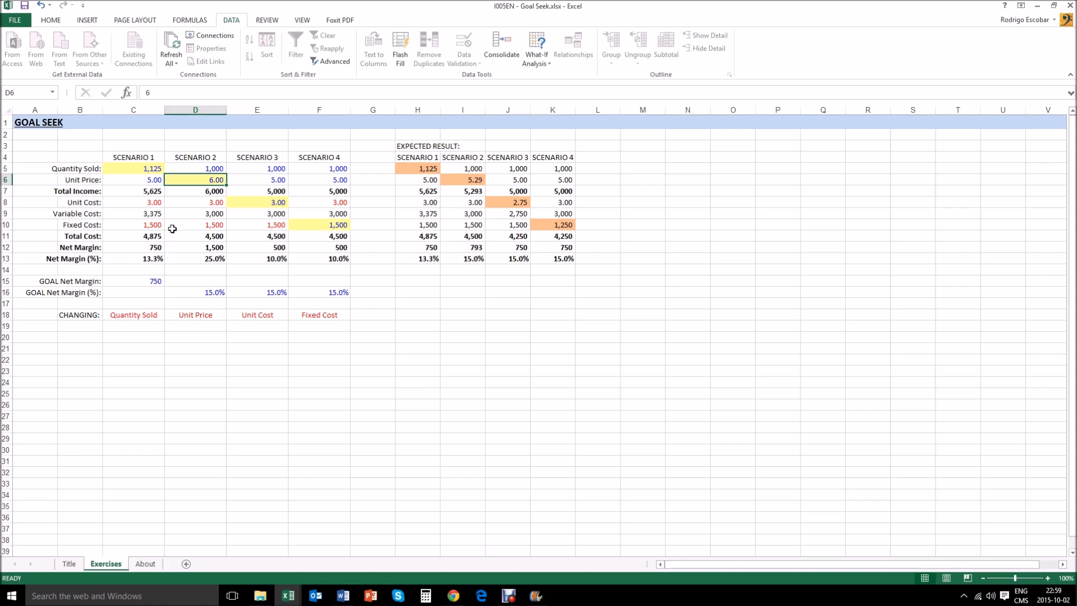
- Set Scenario 2's Unit Price to 4
{"action": "type", "text": "4"}
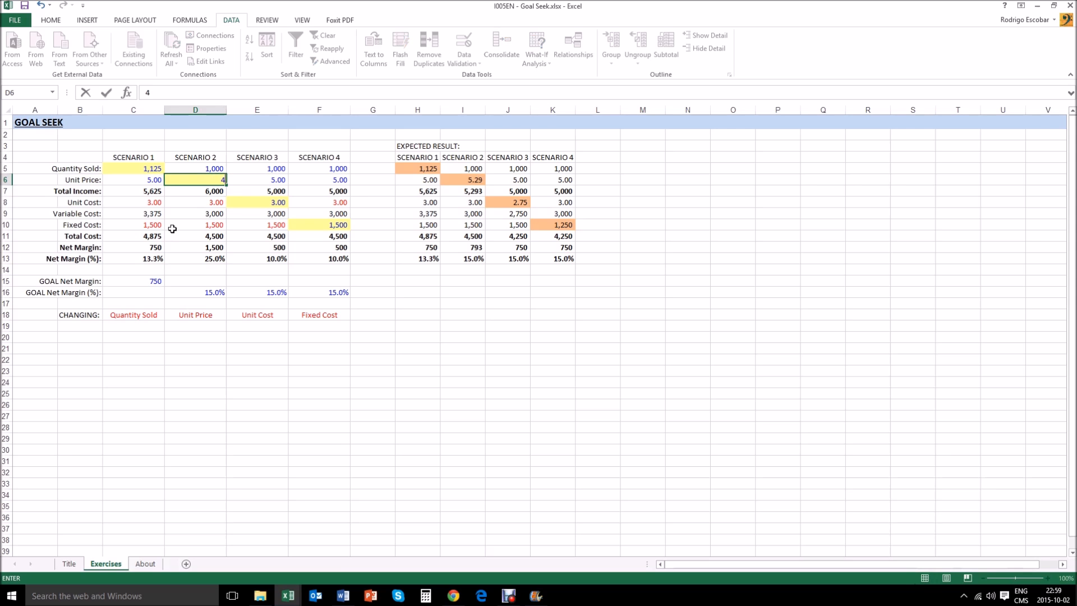
{"action": "key", "text": "Return"}
{"action": "key", "text": "Up"}
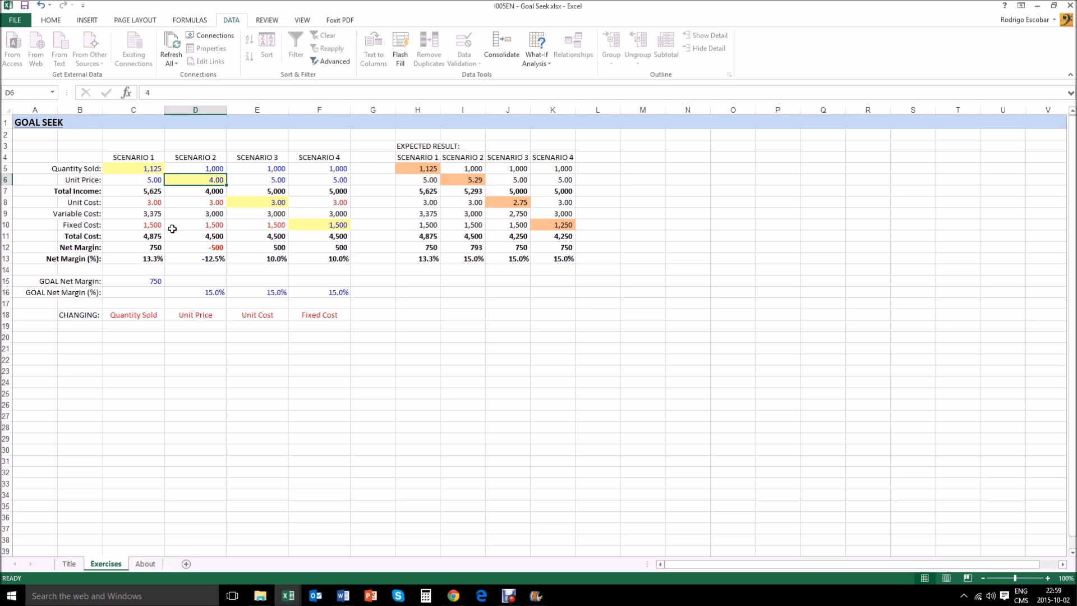
- Goal Seek Scenario 2's Net Margin (%) in D13 to 15% by changing Unit Price in D6, and keep the solution
{"action": "key", "text": "Down"}
{"action": "key", "text": "Down"}
{"action": "key", "text": "Down"}
{"action": "key", "text": "Down"}
{"action": "key", "text": "Down"}
{"action": "key", "text": "Down"}
{"action": "key", "text": "Down"}
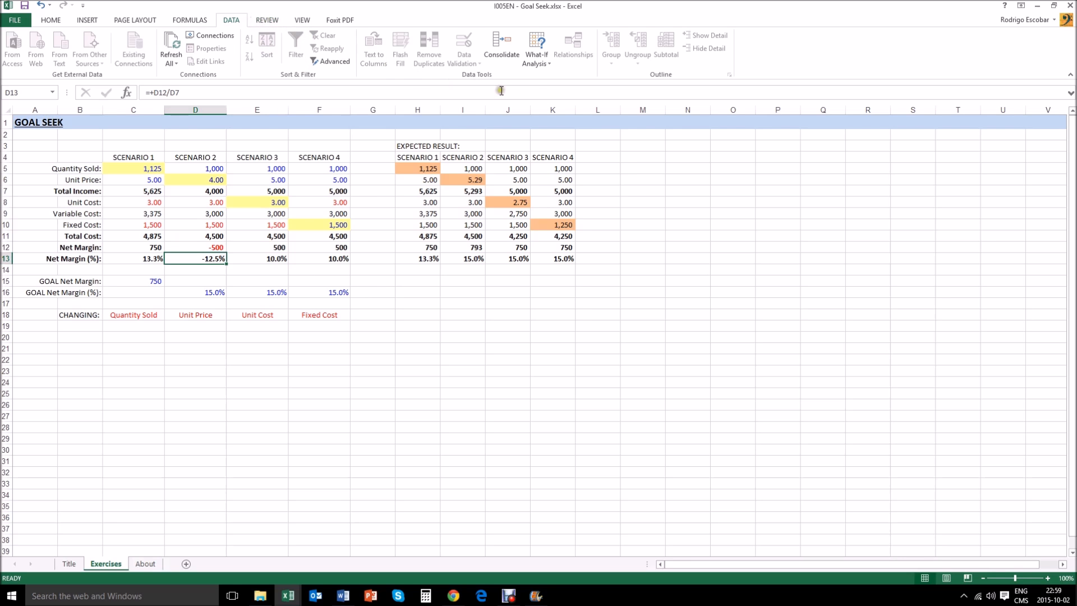
{"action": "left_click", "coordinate": [538, 64]}
{"action": "left_click", "coordinate": [555, 88]}
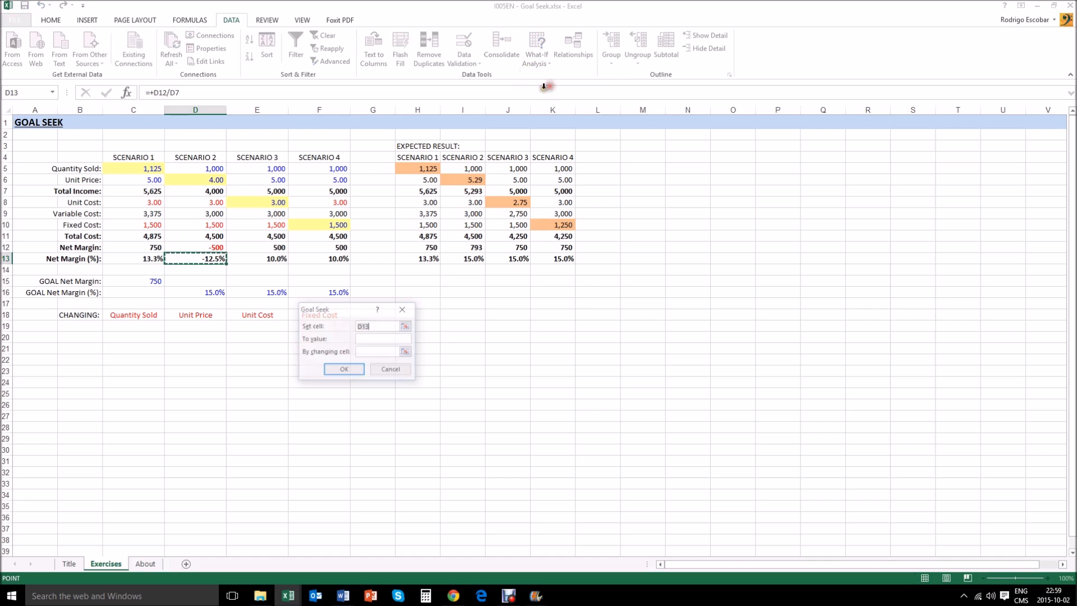
{"action": "left_click", "coordinate": [383, 340]}
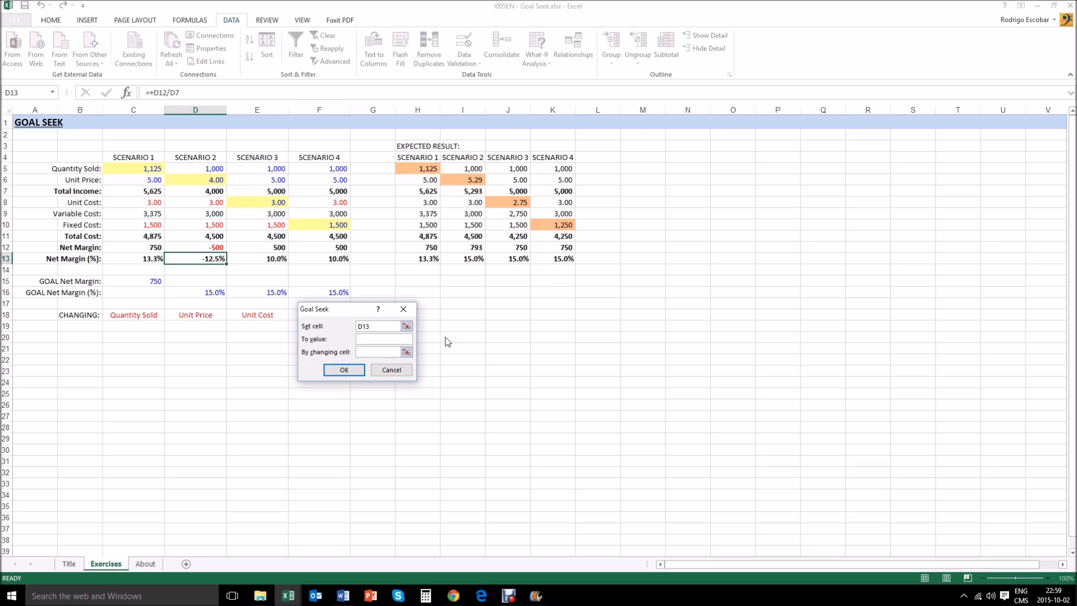
{"action": "type", "text": "15"}
{"action": "left_click", "coordinate": [406, 352]}
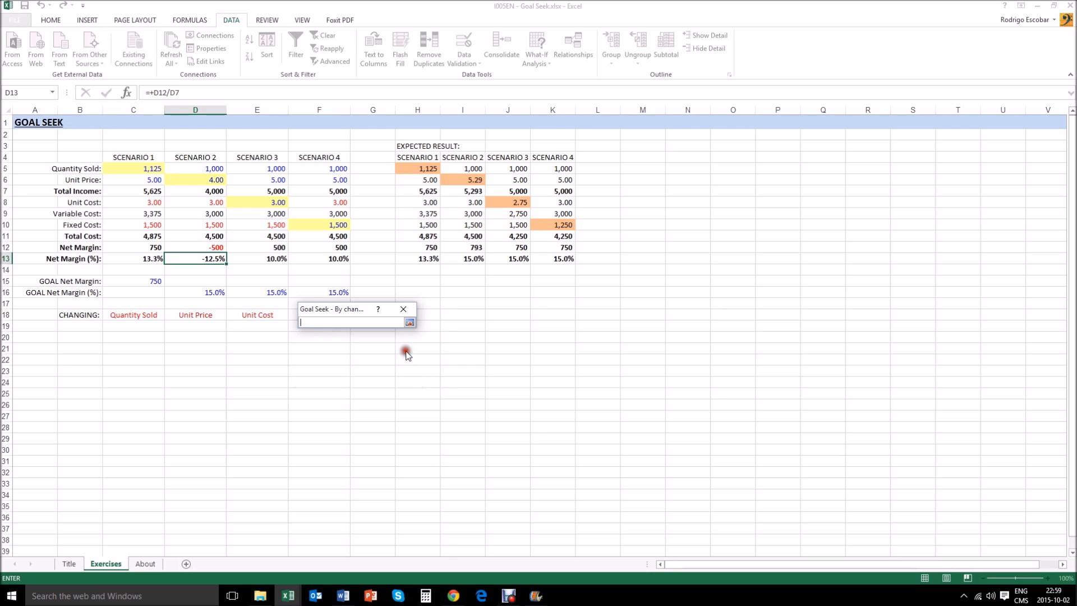
{"action": "left_click", "coordinate": [199, 180]}
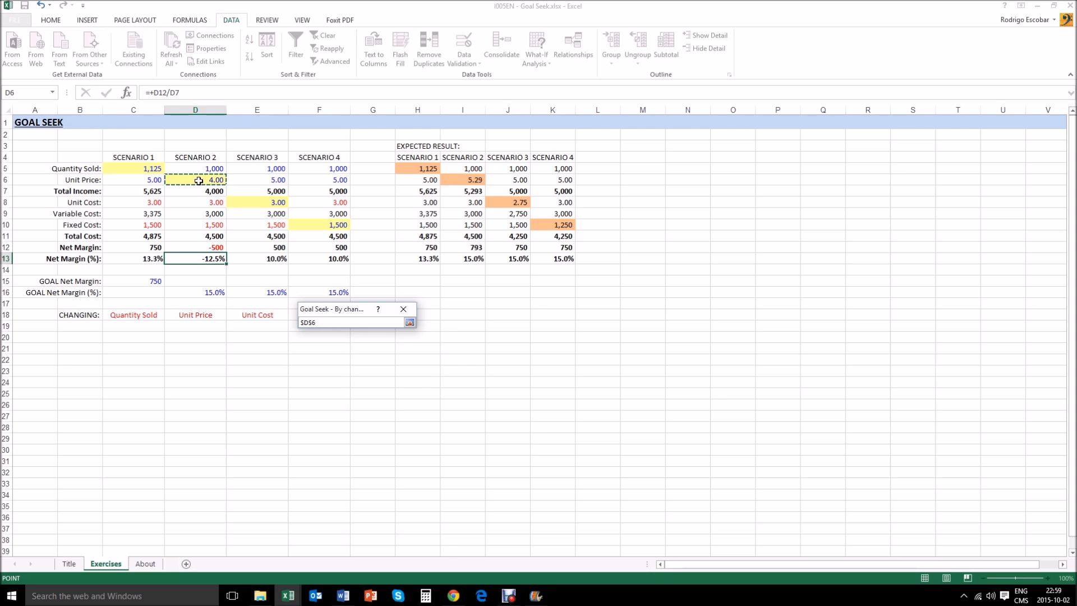
{"action": "key", "text": "Return"}
{"action": "left_click", "coordinate": [339, 368]}
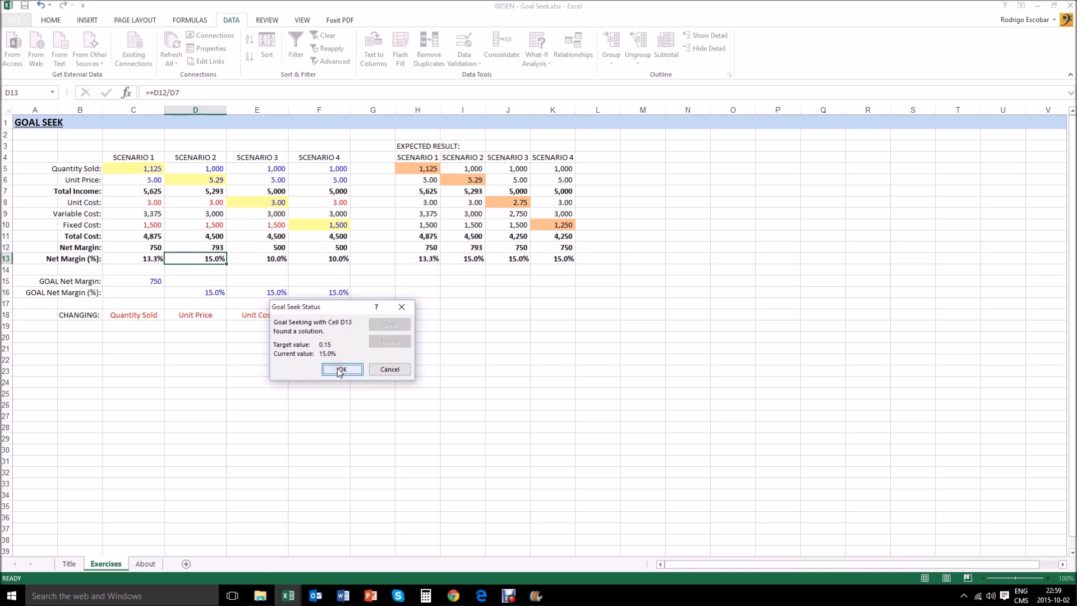
{"action": "left_click", "coordinate": [342, 371]}
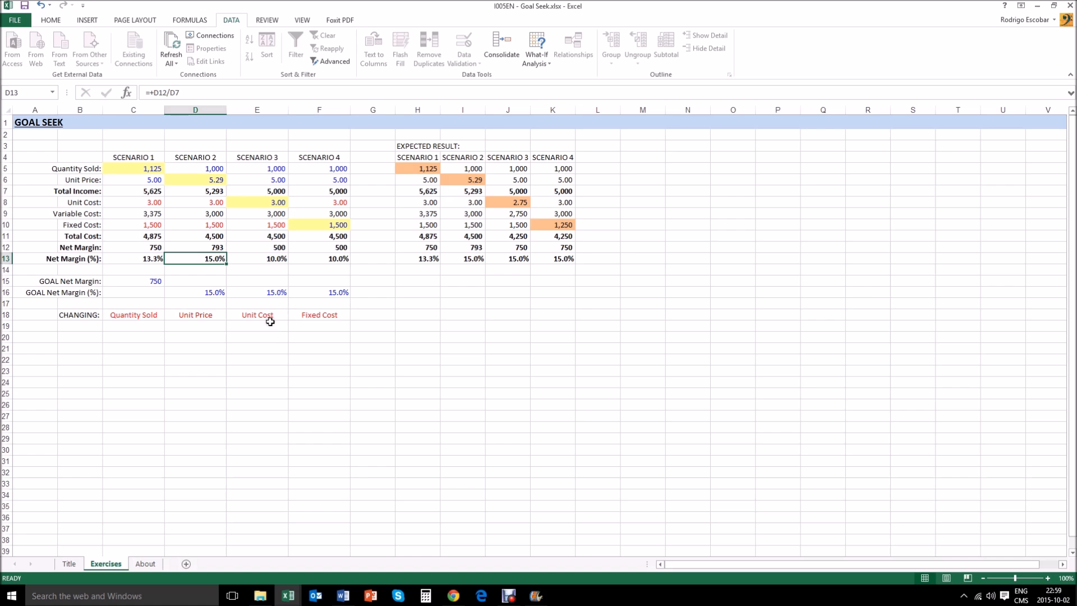
- Goal Seek Scenario 3's Net Margin (%) in E13 to 0.15 by changing Unit Cost in E8, and keep the solution
{"action": "left_click", "coordinate": [274, 292]}
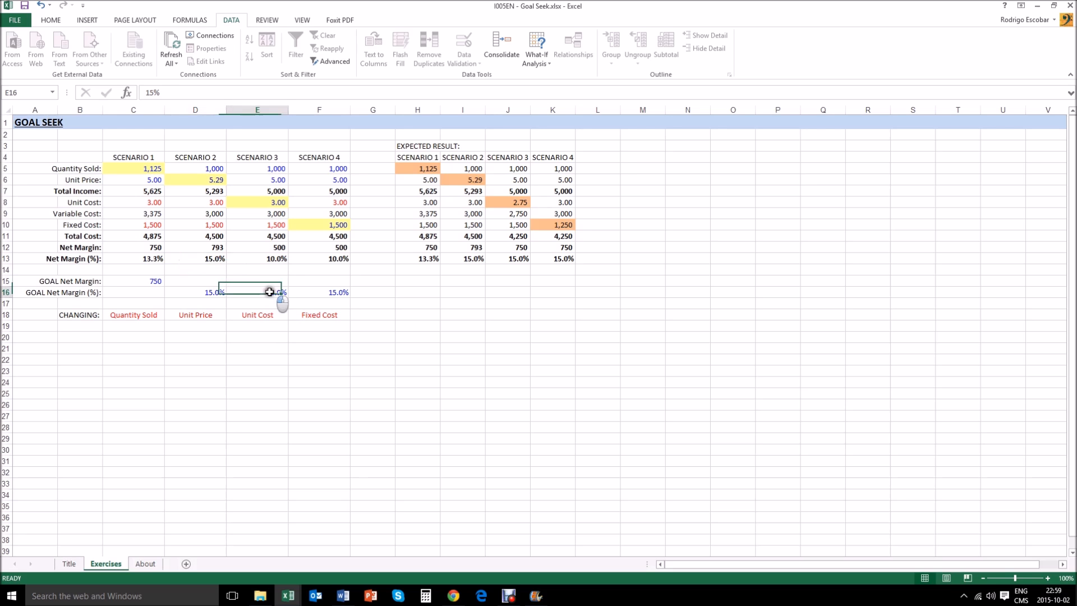
{"action": "left_click", "coordinate": [261, 259]}
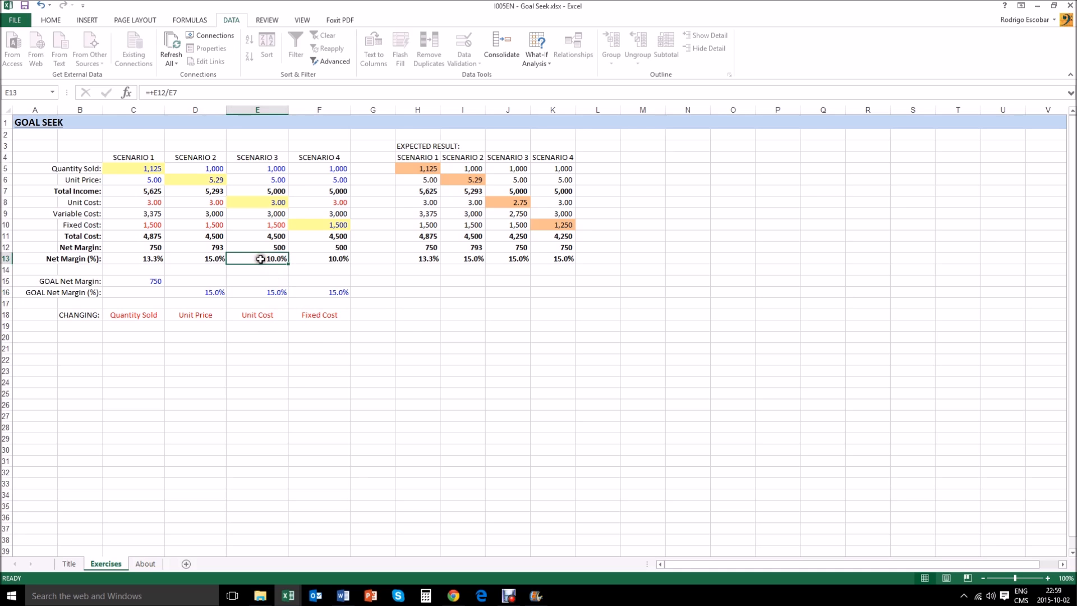
{"action": "left_click", "coordinate": [538, 65]}
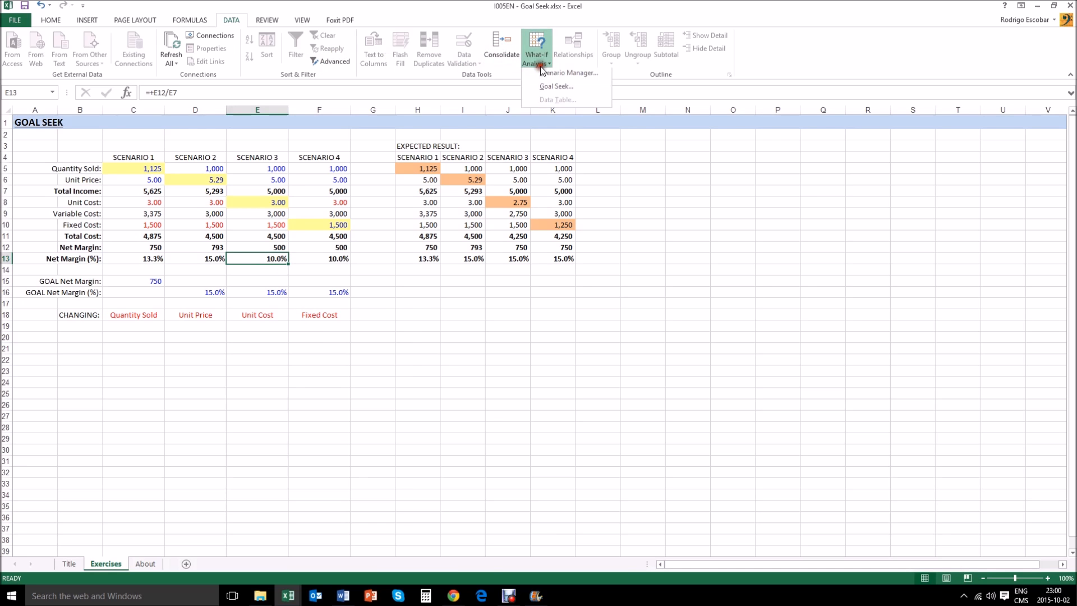
{"action": "left_click", "coordinate": [550, 89]}
{"action": "left_click", "coordinate": [370, 337]}
{"action": "type", "text": "0.15"}
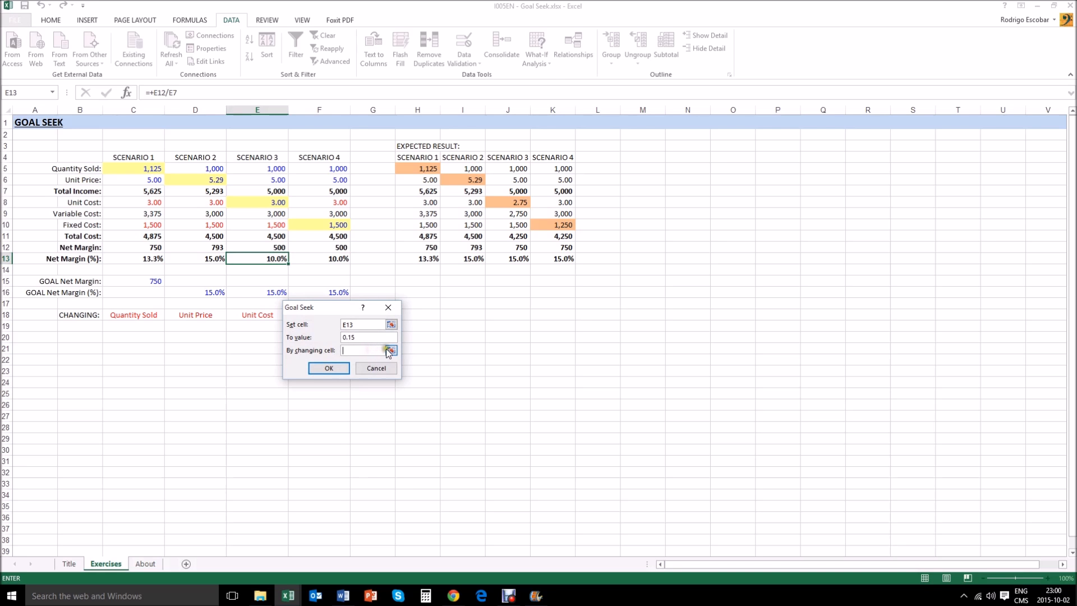
{"action": "left_click", "coordinate": [391, 350]}
{"action": "left_click", "coordinate": [271, 204]}
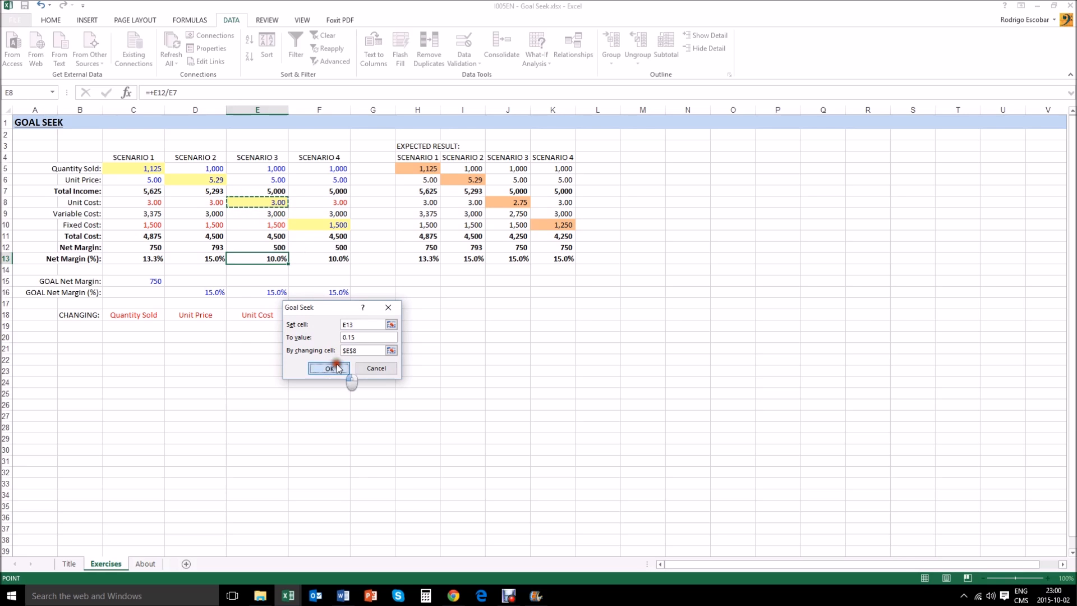
{"action": "left_click", "coordinate": [336, 368]}
{"action": "left_click", "coordinate": [337, 367]}
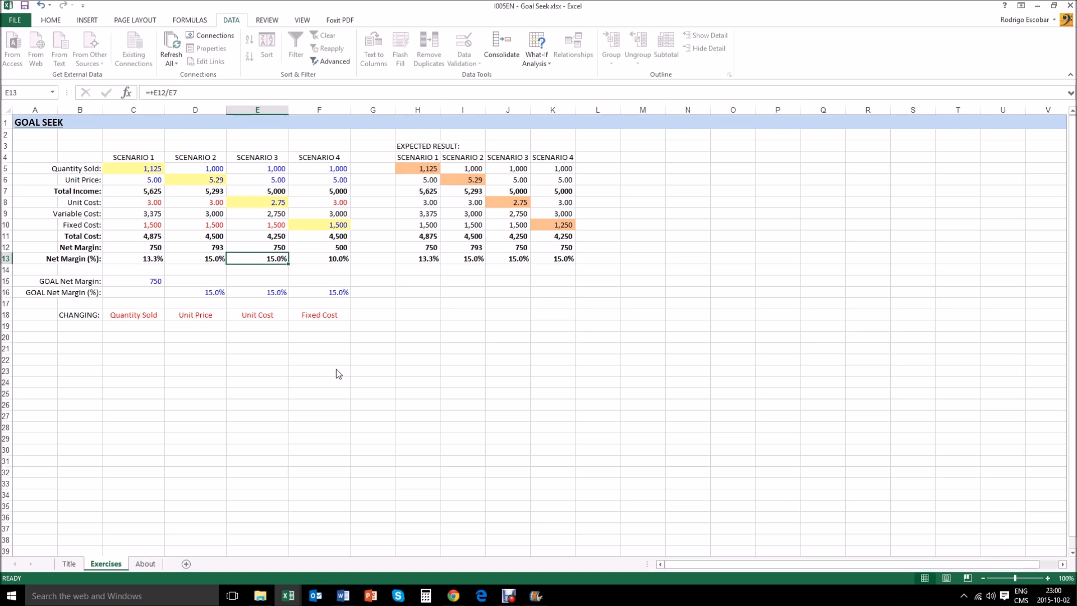
- Compare Scenario 4's goal net margin percentage with its current Net Margin (%) in F13
{"action": "key", "text": "Down"}
{"action": "key", "text": "Down"}
{"action": "key", "text": "Down"}
{"action": "key", "text": "Down"}
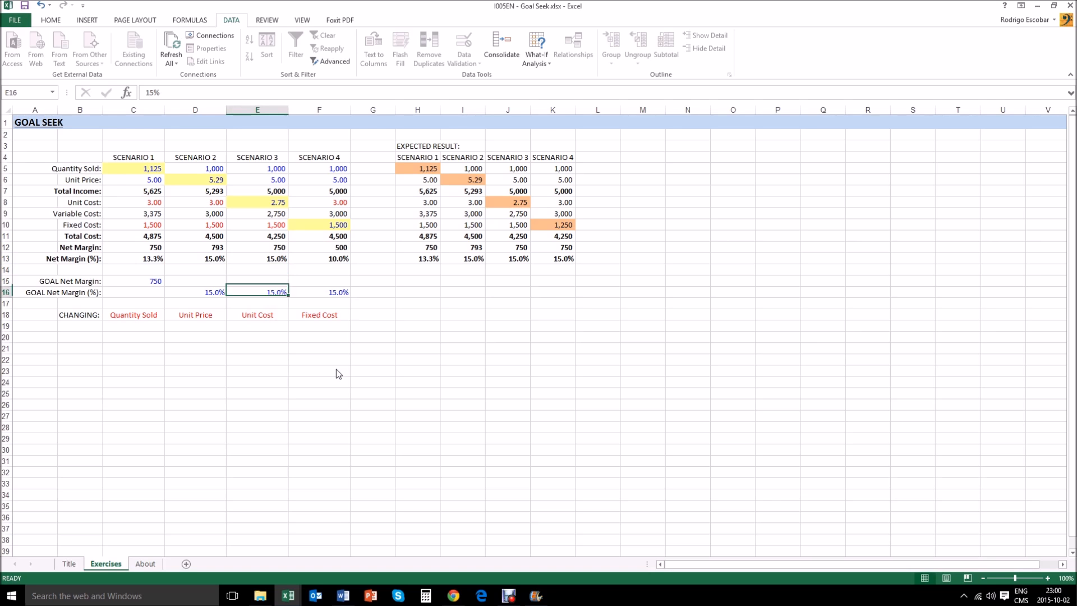
{"action": "key", "text": "Right"}
{"action": "key", "text": "Up"}
{"action": "key", "text": "Up"}
{"action": "key", "text": "Up"}
{"action": "key", "text": "Up"}
{"action": "key", "text": "Up"}
{"action": "key", "text": "Up"}
{"action": "key", "text": "Up"}
{"action": "key", "text": "Down"}
{"action": "key", "text": "Down"}
{"action": "key", "text": "Down"}
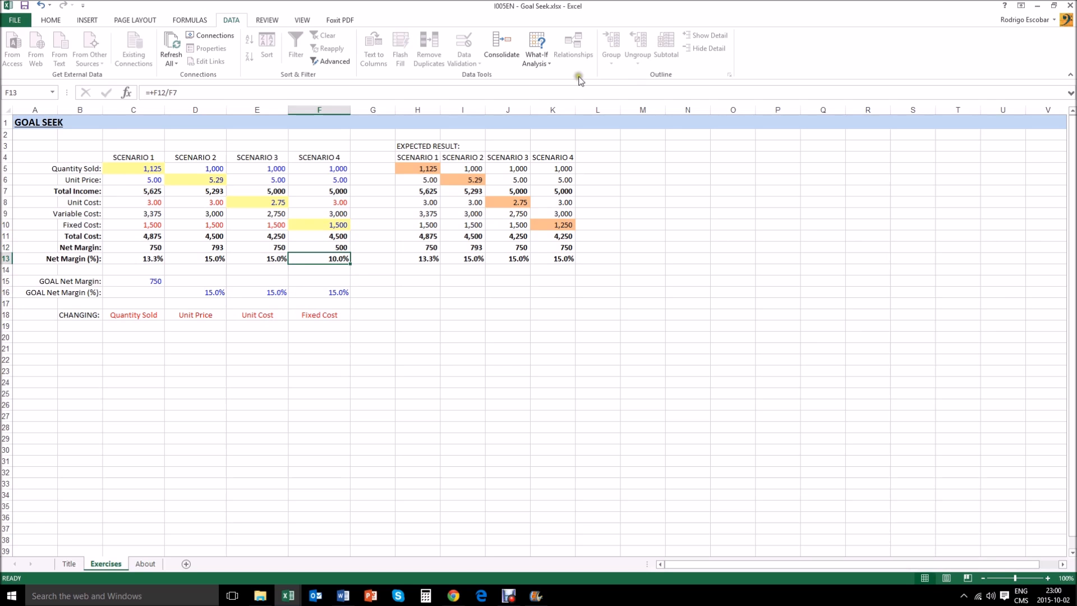
- Goal Seek Scenario 4's Net Margin (%) in F13 to 0.15 by changing Fixed Cost in F10, and keep the solution
{"action": "left_click", "coordinate": [538, 60]}
{"action": "left_click", "coordinate": [567, 88]}
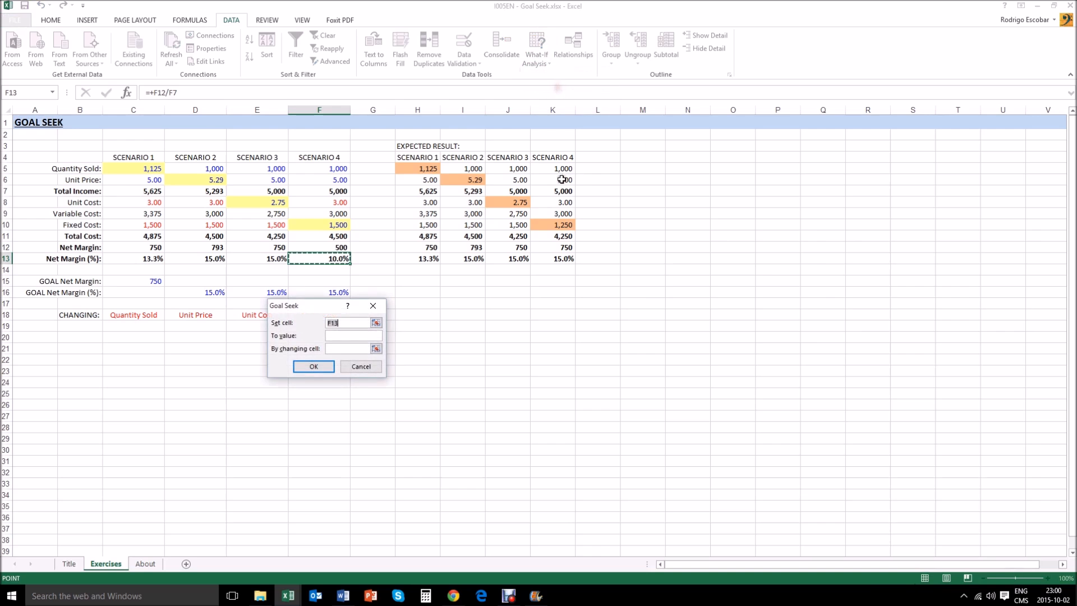
{"action": "left_click", "coordinate": [362, 336]}
{"action": "type", "text": "0.15"}
{"action": "left_click", "coordinate": [354, 350]}
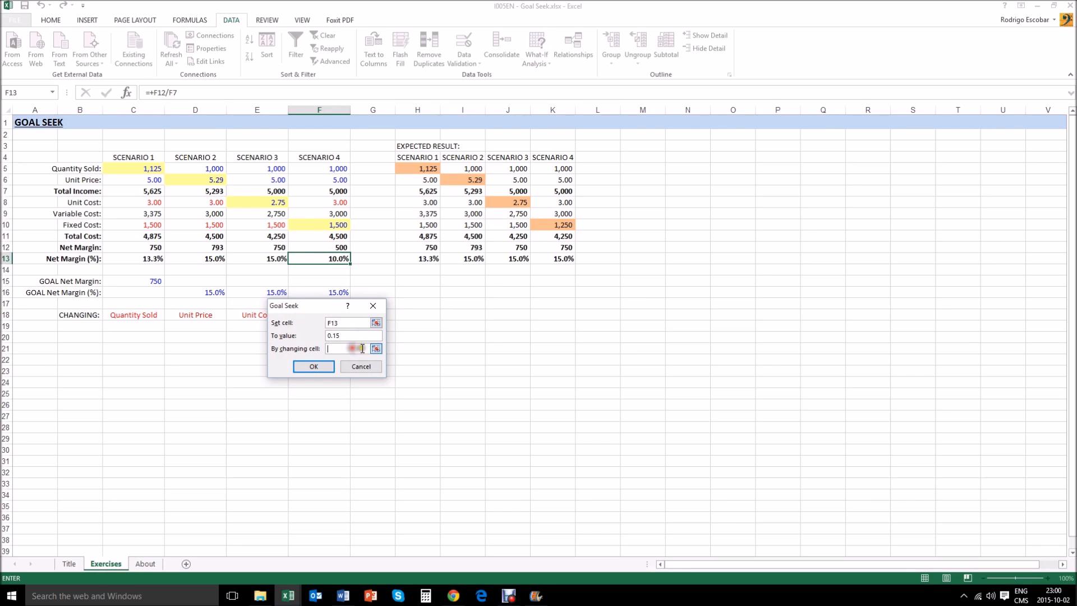
{"action": "left_click", "coordinate": [376, 349]}
{"action": "left_click", "coordinate": [324, 226]}
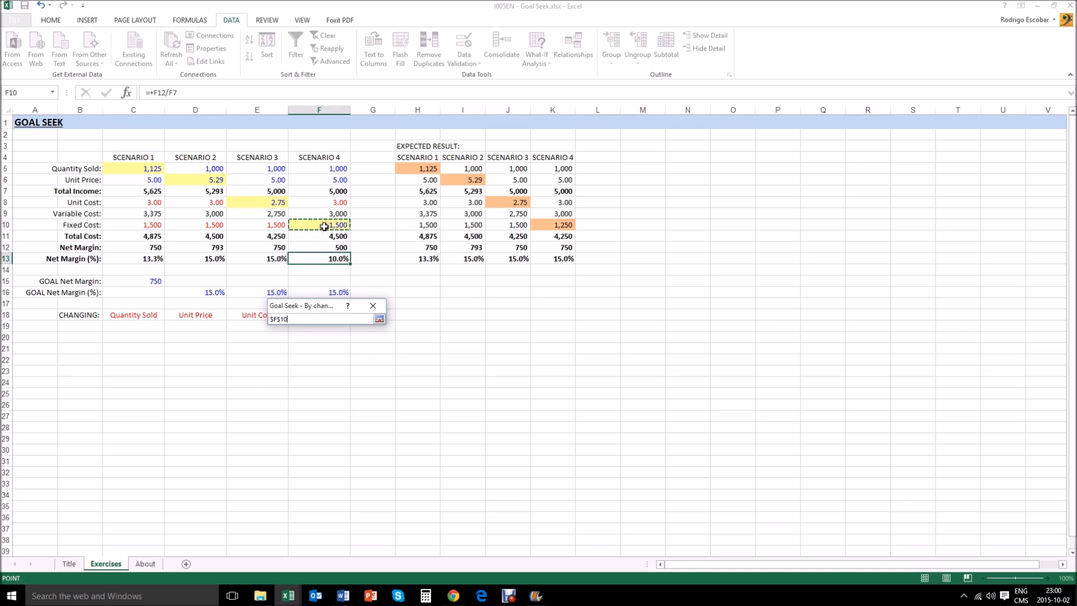
{"action": "key", "text": "Return"}
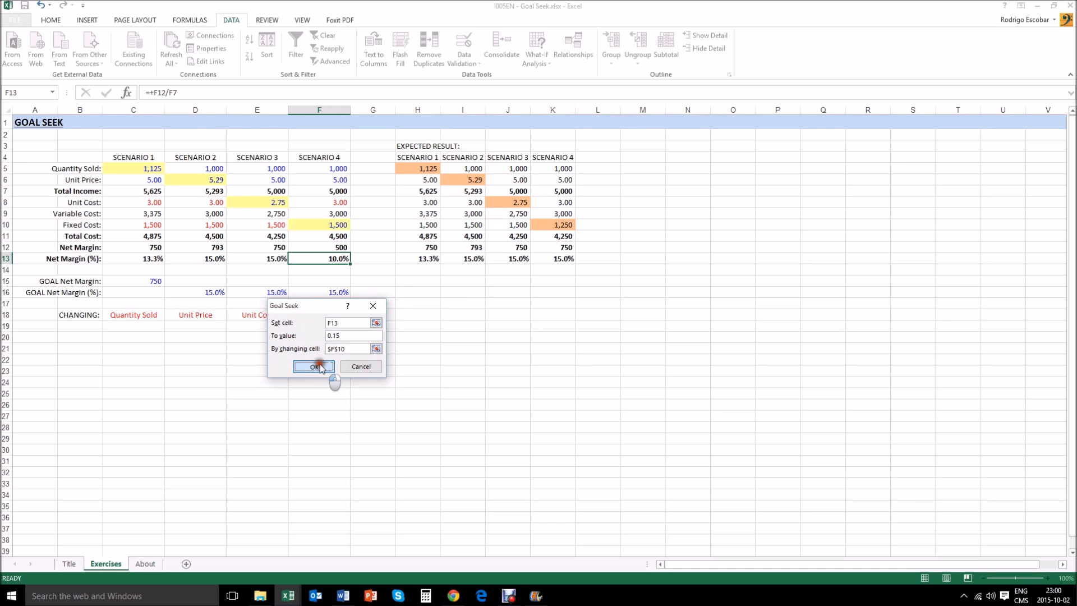
{"action": "left_click", "coordinate": [315, 367]}
{"action": "left_click", "coordinate": [319, 364]}
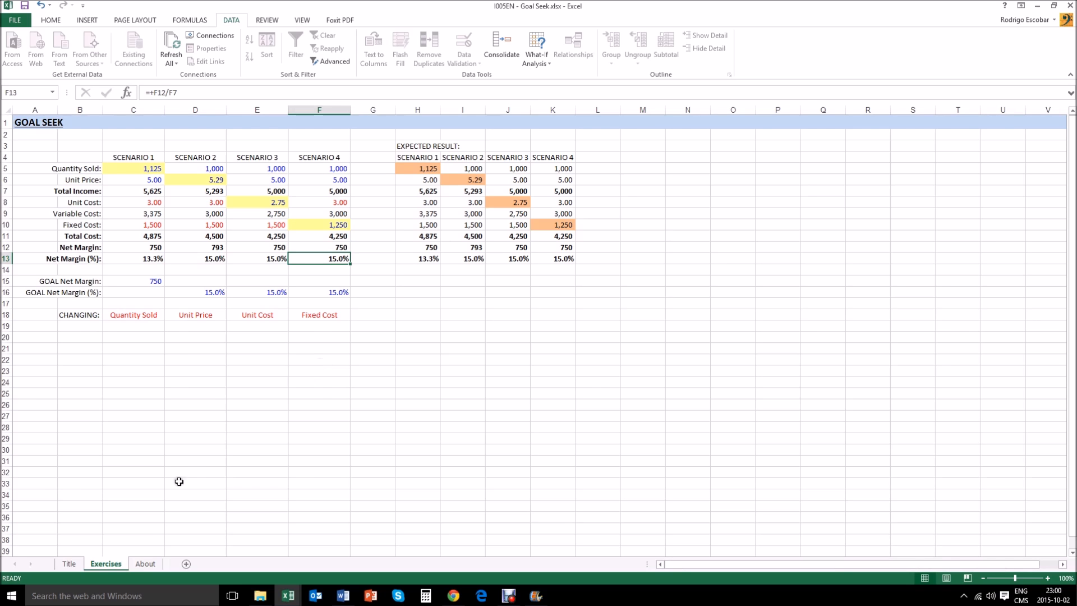
- Show the workbook's About sheet
{"action": "left_click", "coordinate": [147, 563]}
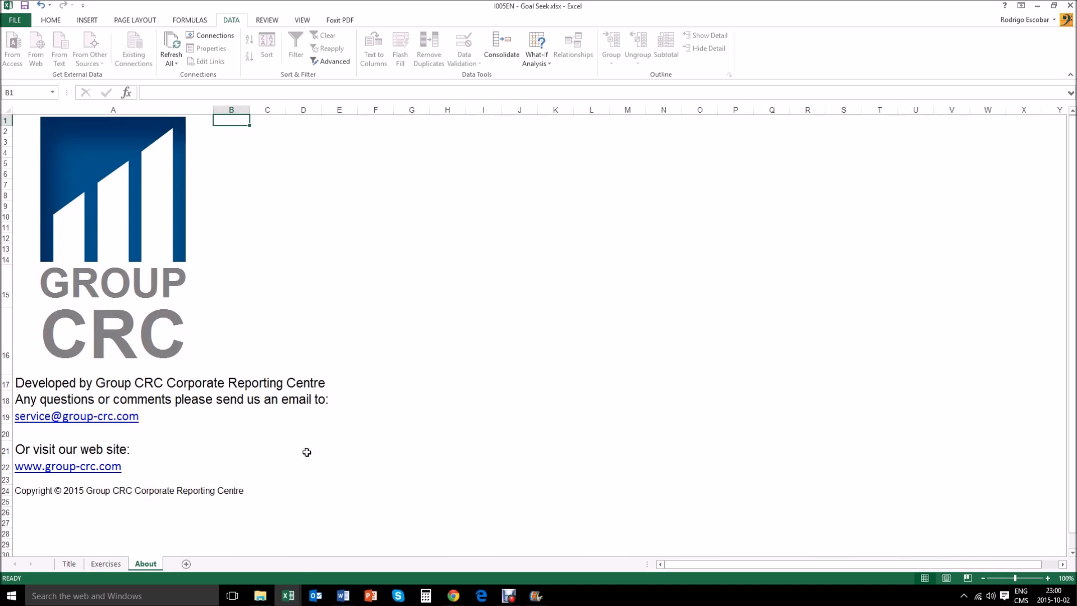
{"action": "left_click", "coordinate": [508, 596]}
{"action": "left_click", "coordinate": [458, 550]}
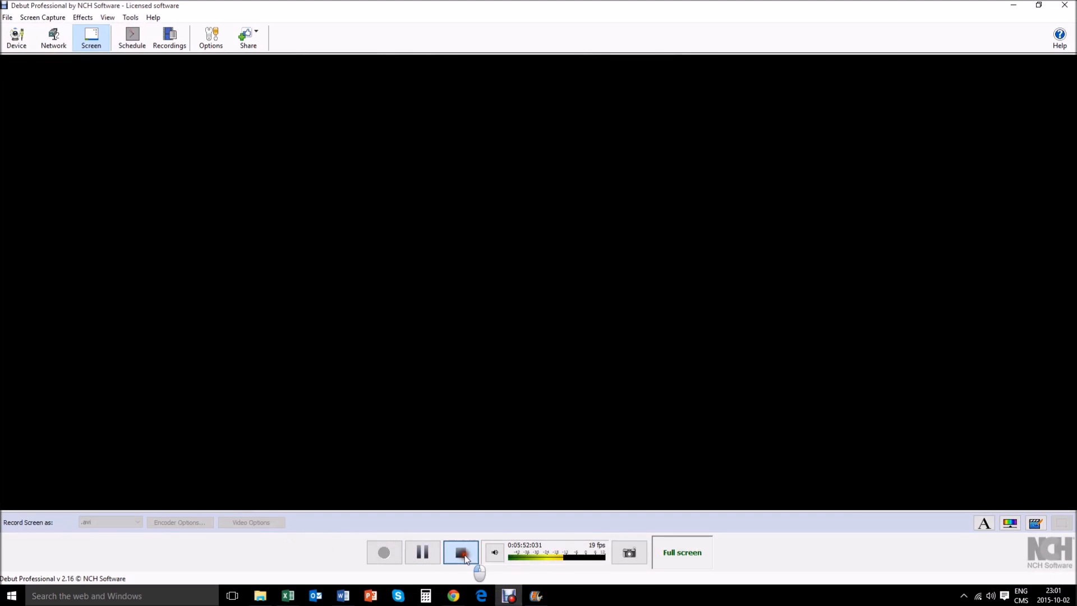